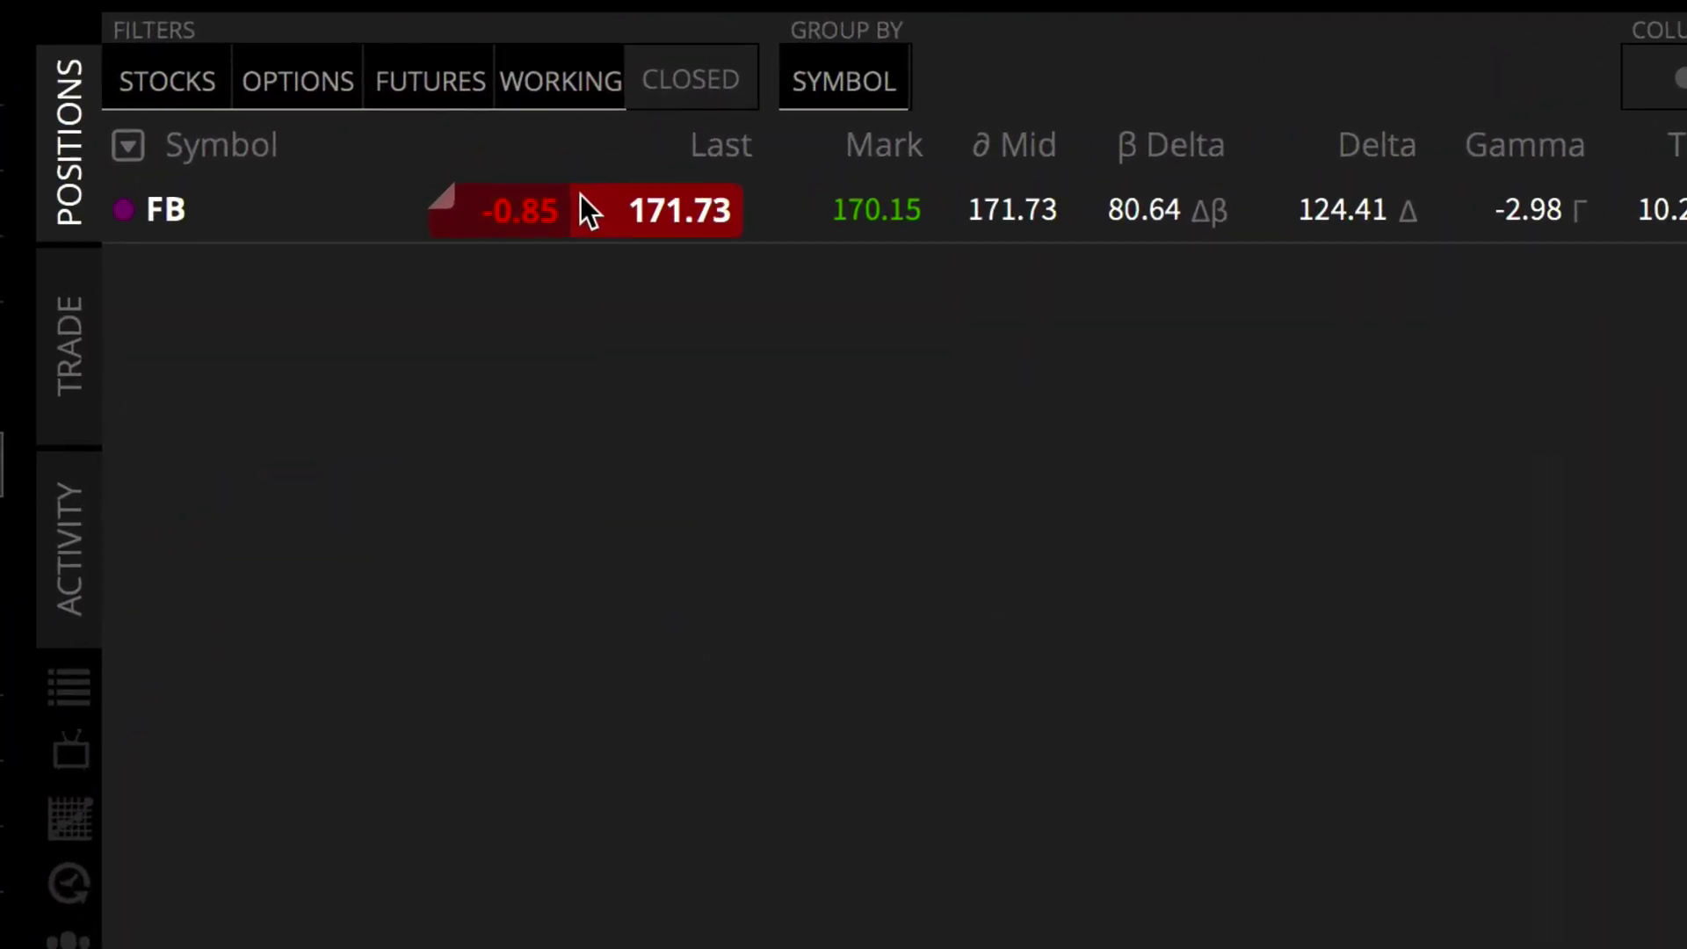
# Expand the FB position and open the action menu for its short Aug 17 165 put leg
pyautogui.click(584, 203)
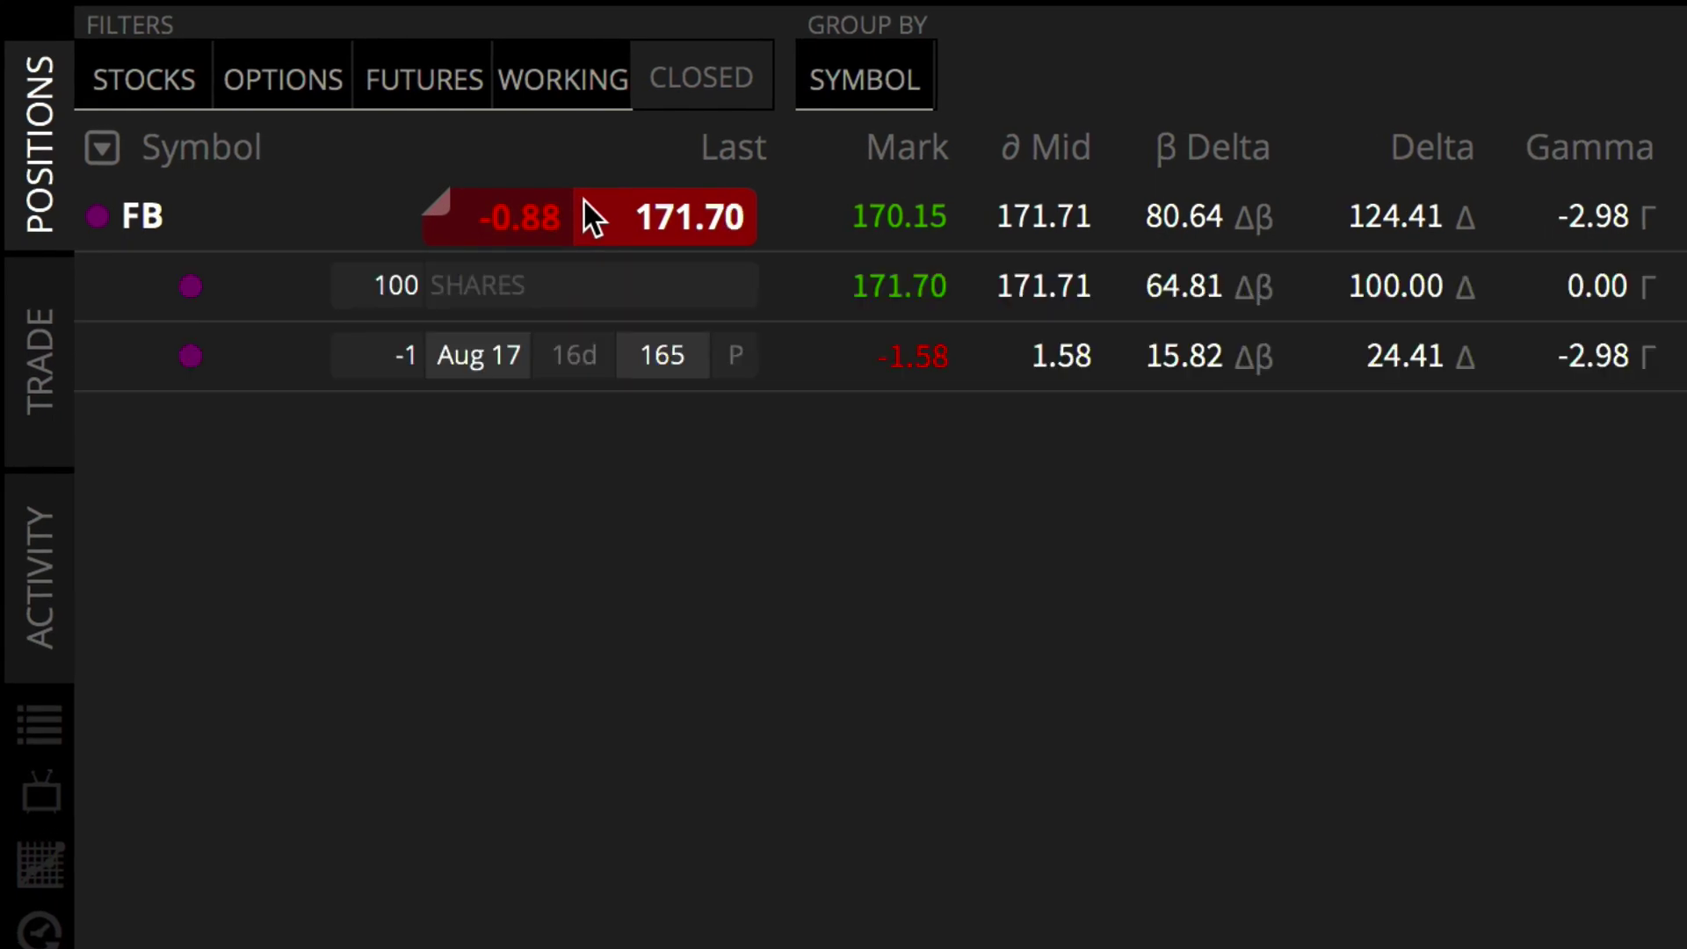
pyautogui.click(582, 361)
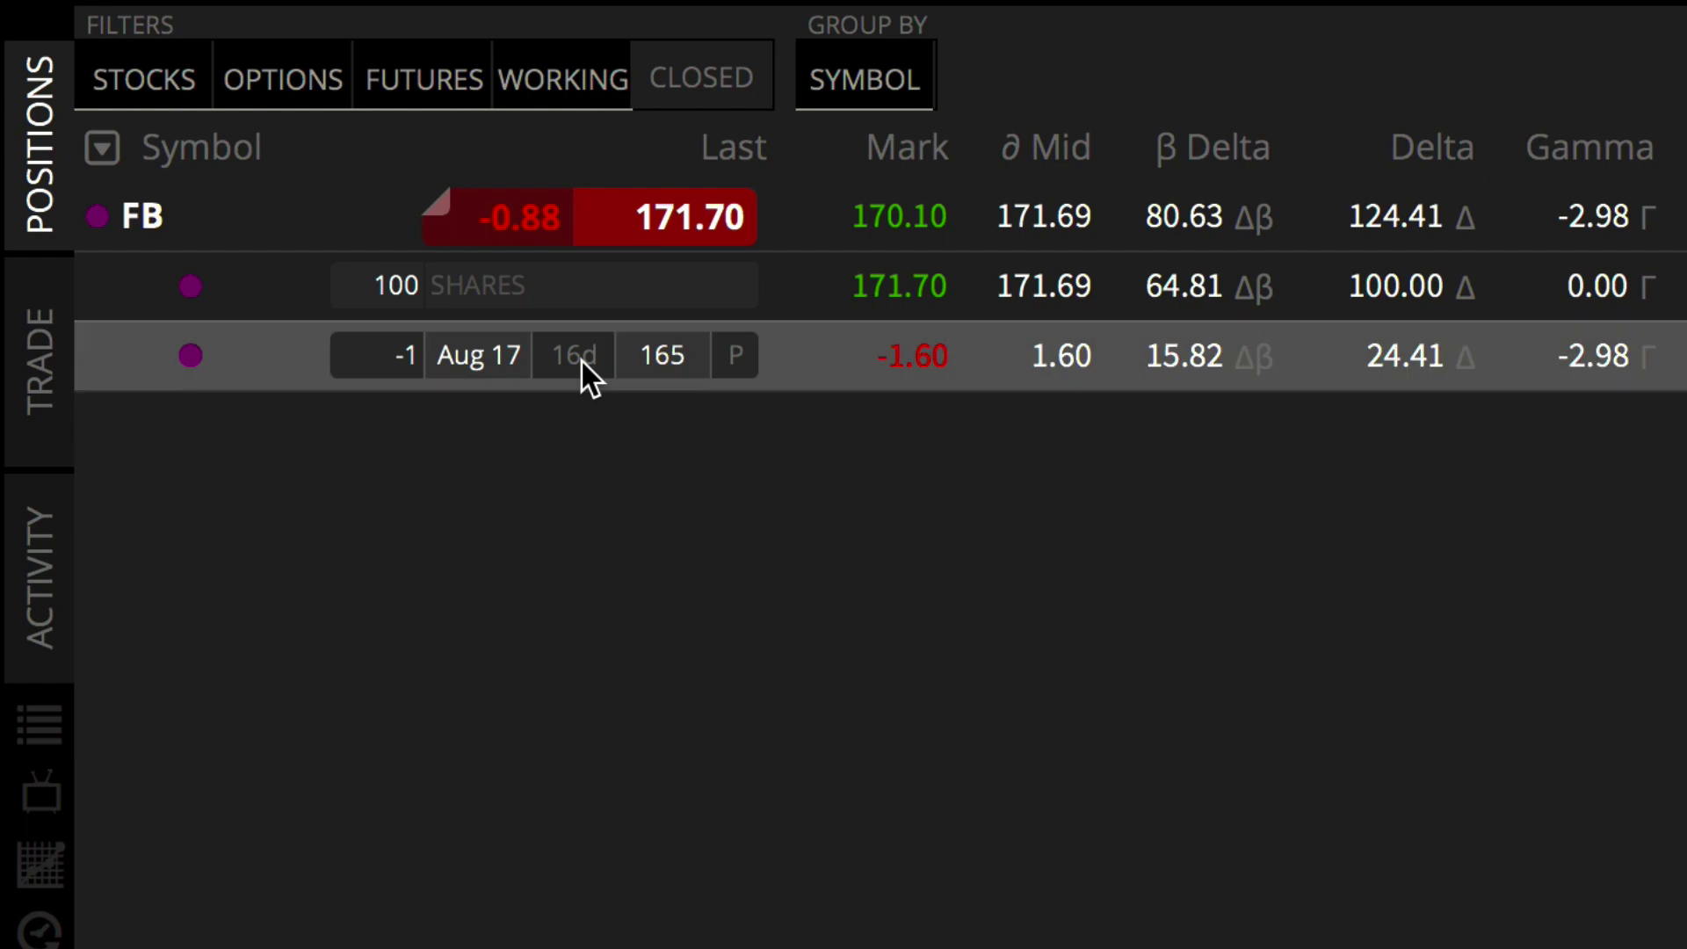
pyautogui.rightClick(582, 361)
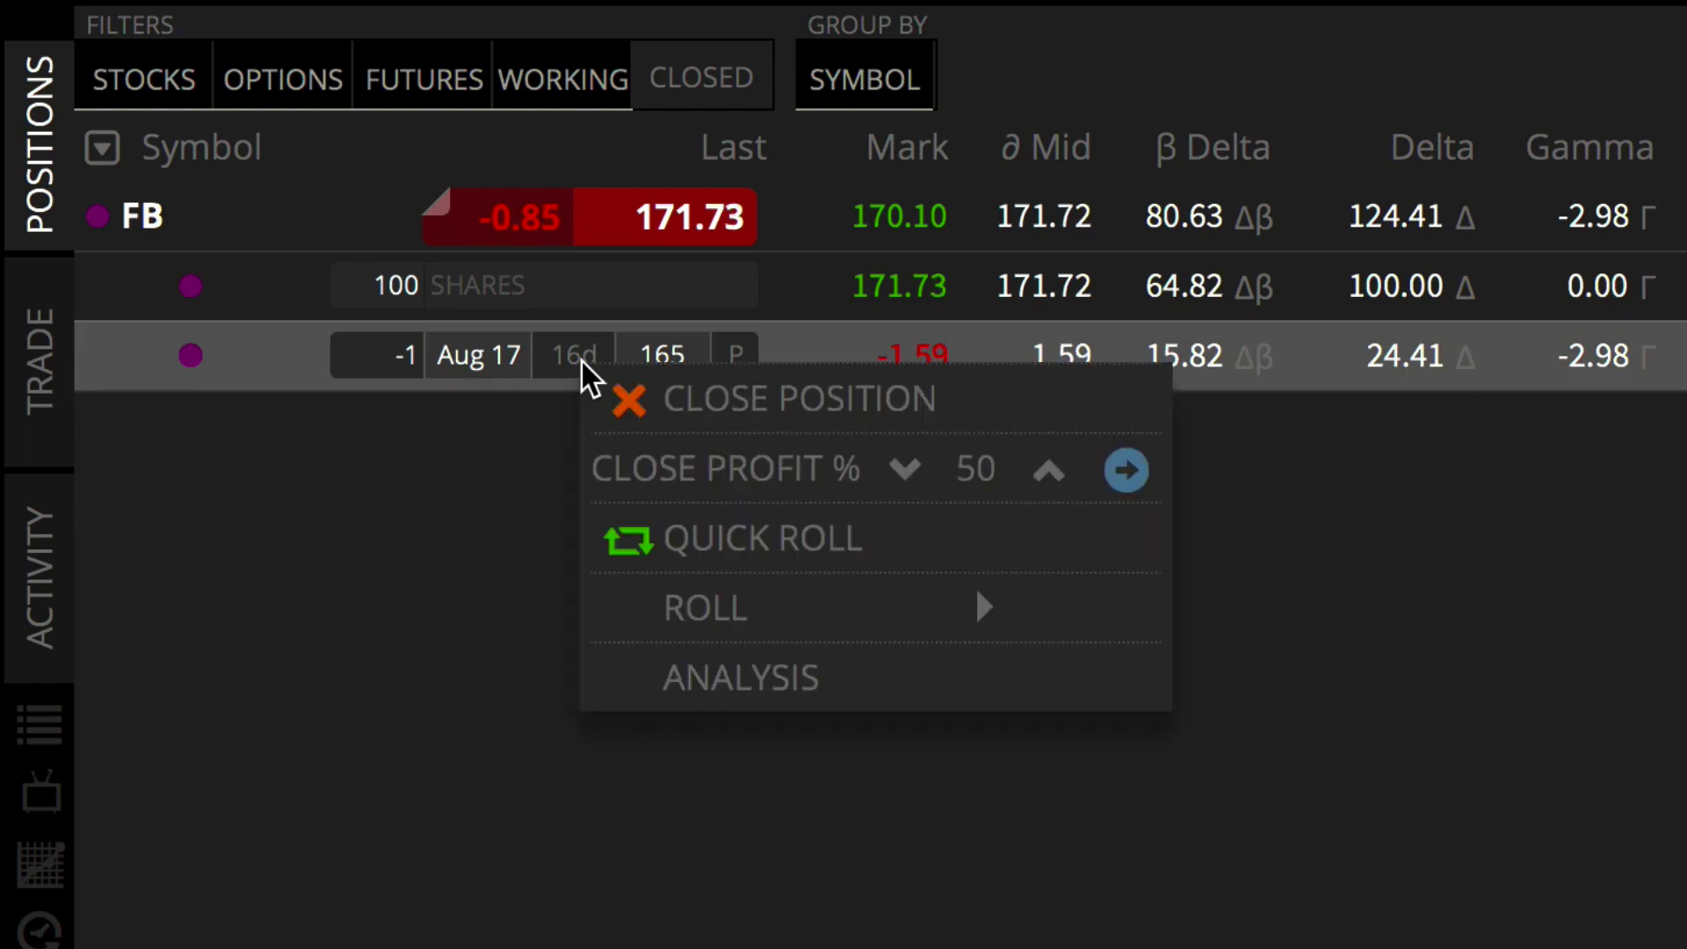
# Start a buy-to-close order for the FB 165 put and make it a stop-limit order
pyautogui.click(783, 420)
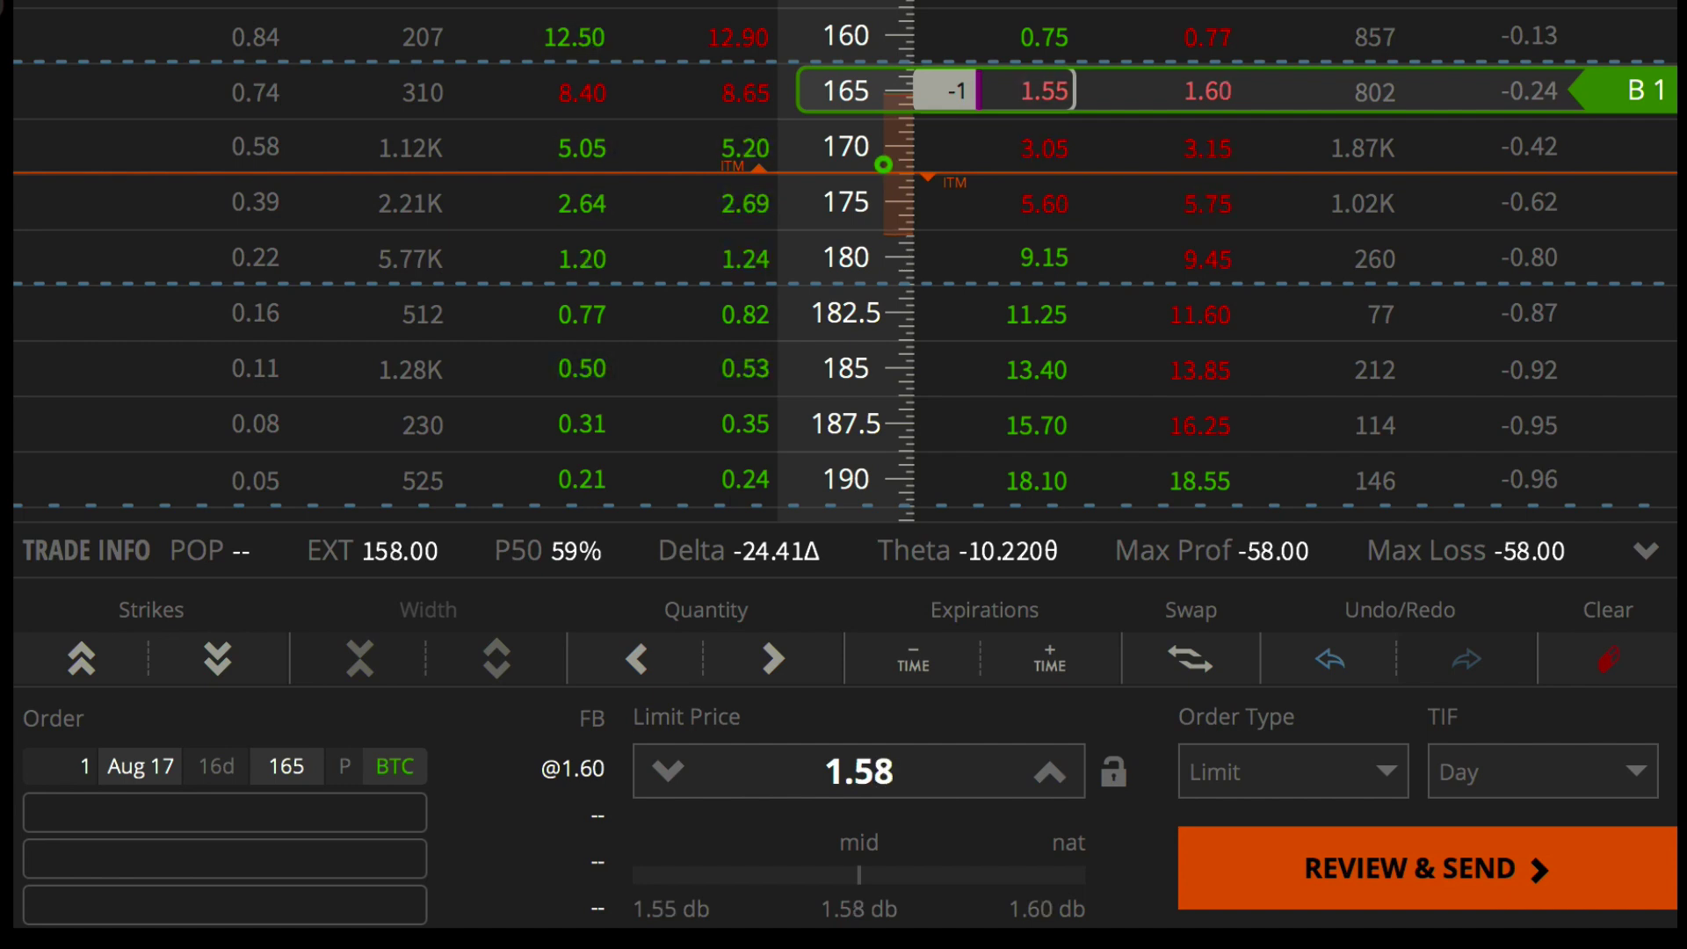
pyautogui.click(1396, 788)
pyautogui.click(1393, 721)
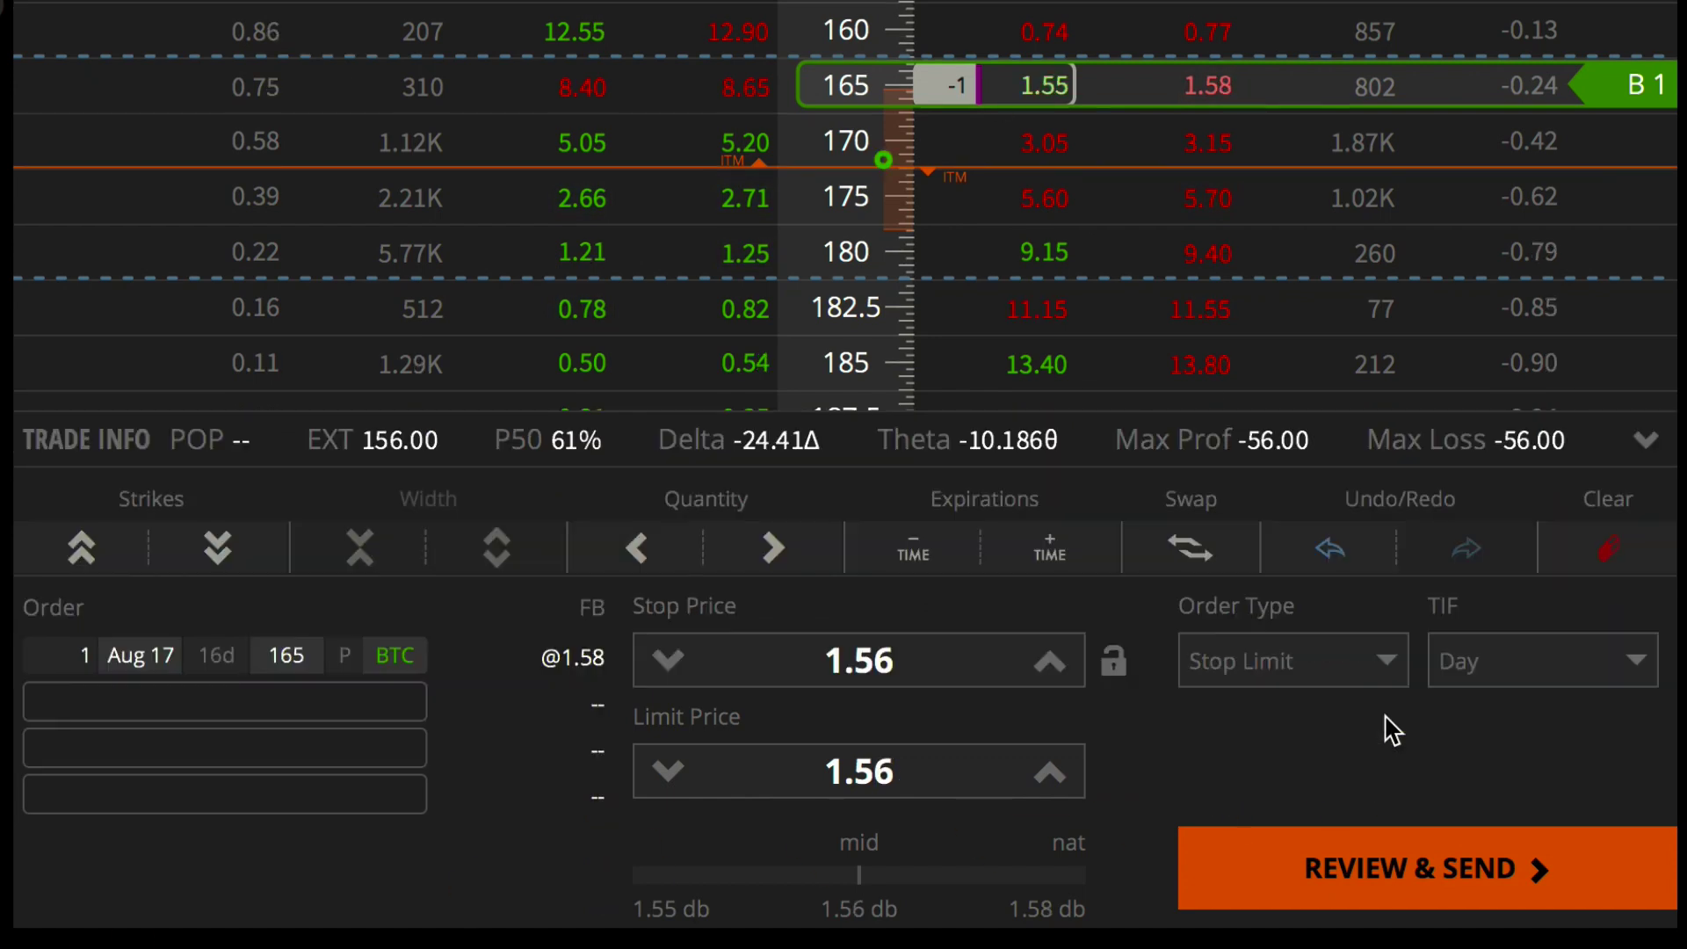
# Enter a 1.75 stop price and a 1.80 limit price on the put's closing order
pyautogui.click(920, 657)
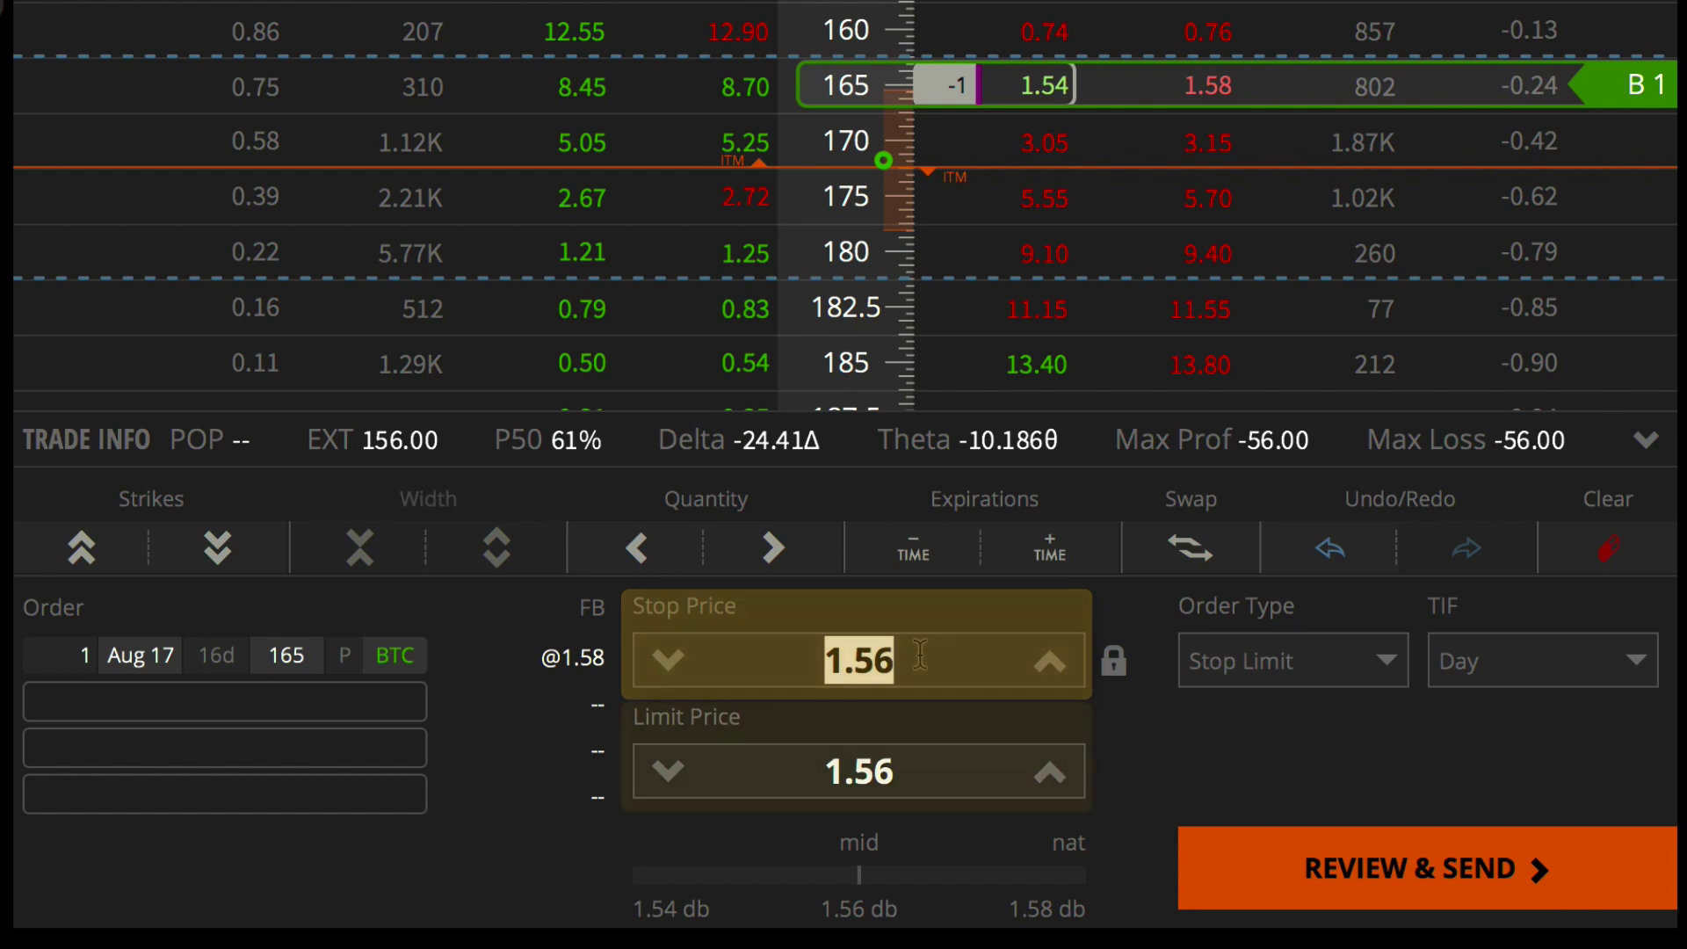
pyautogui.write('1.75')
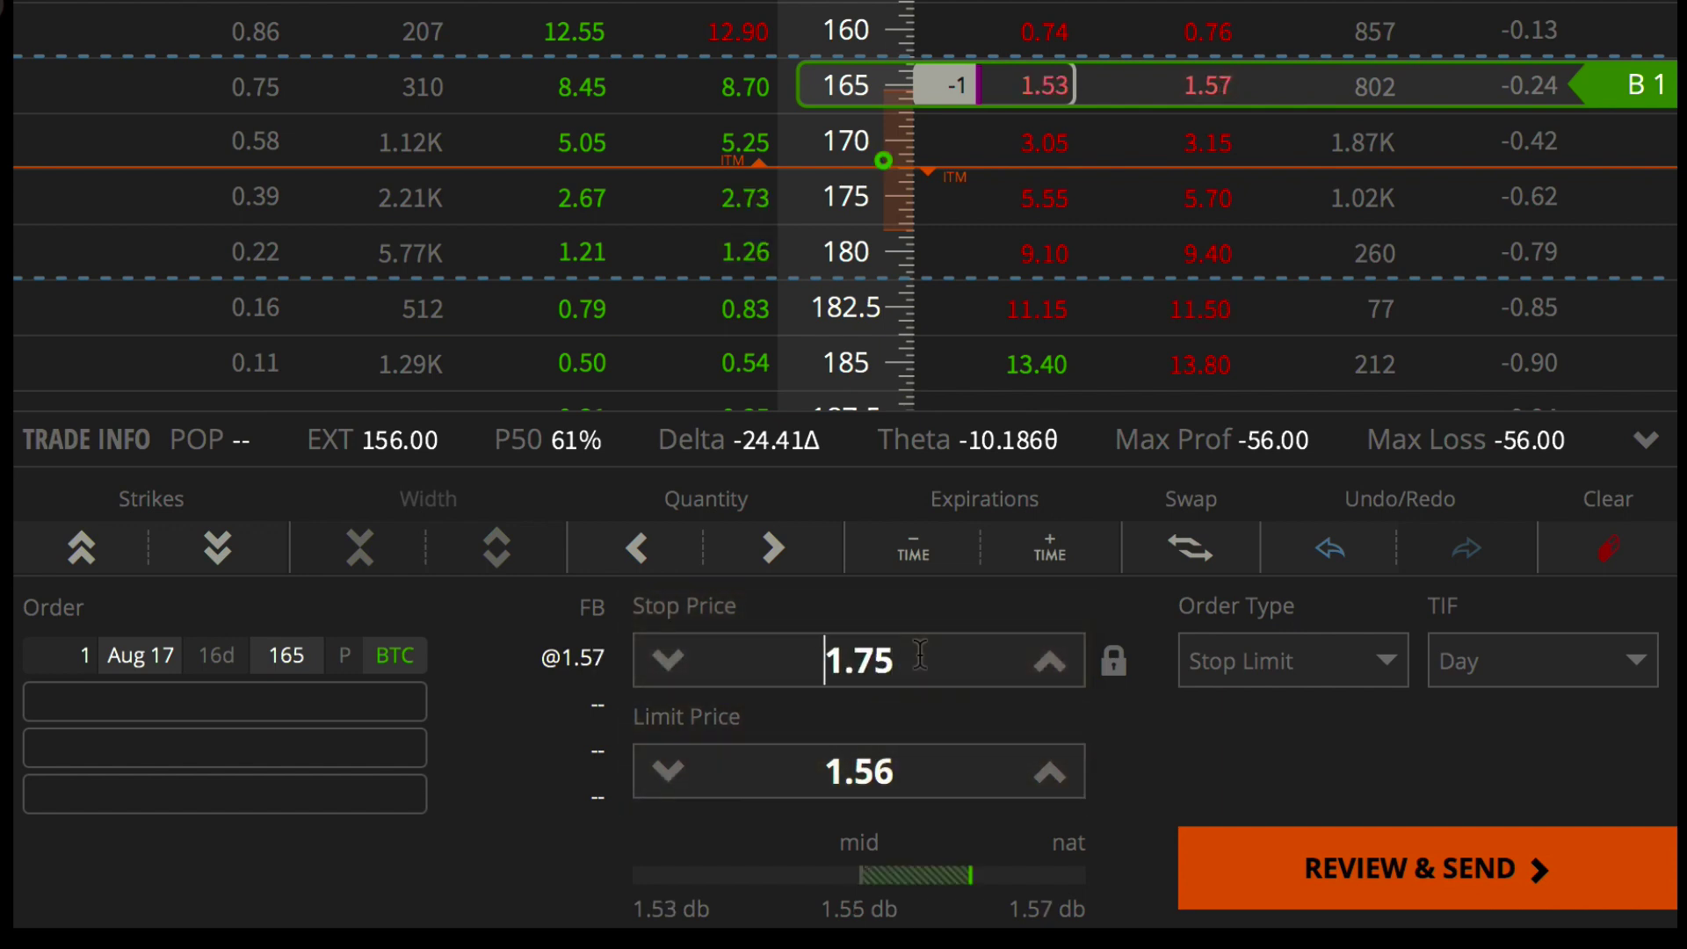
pyautogui.click(915, 764)
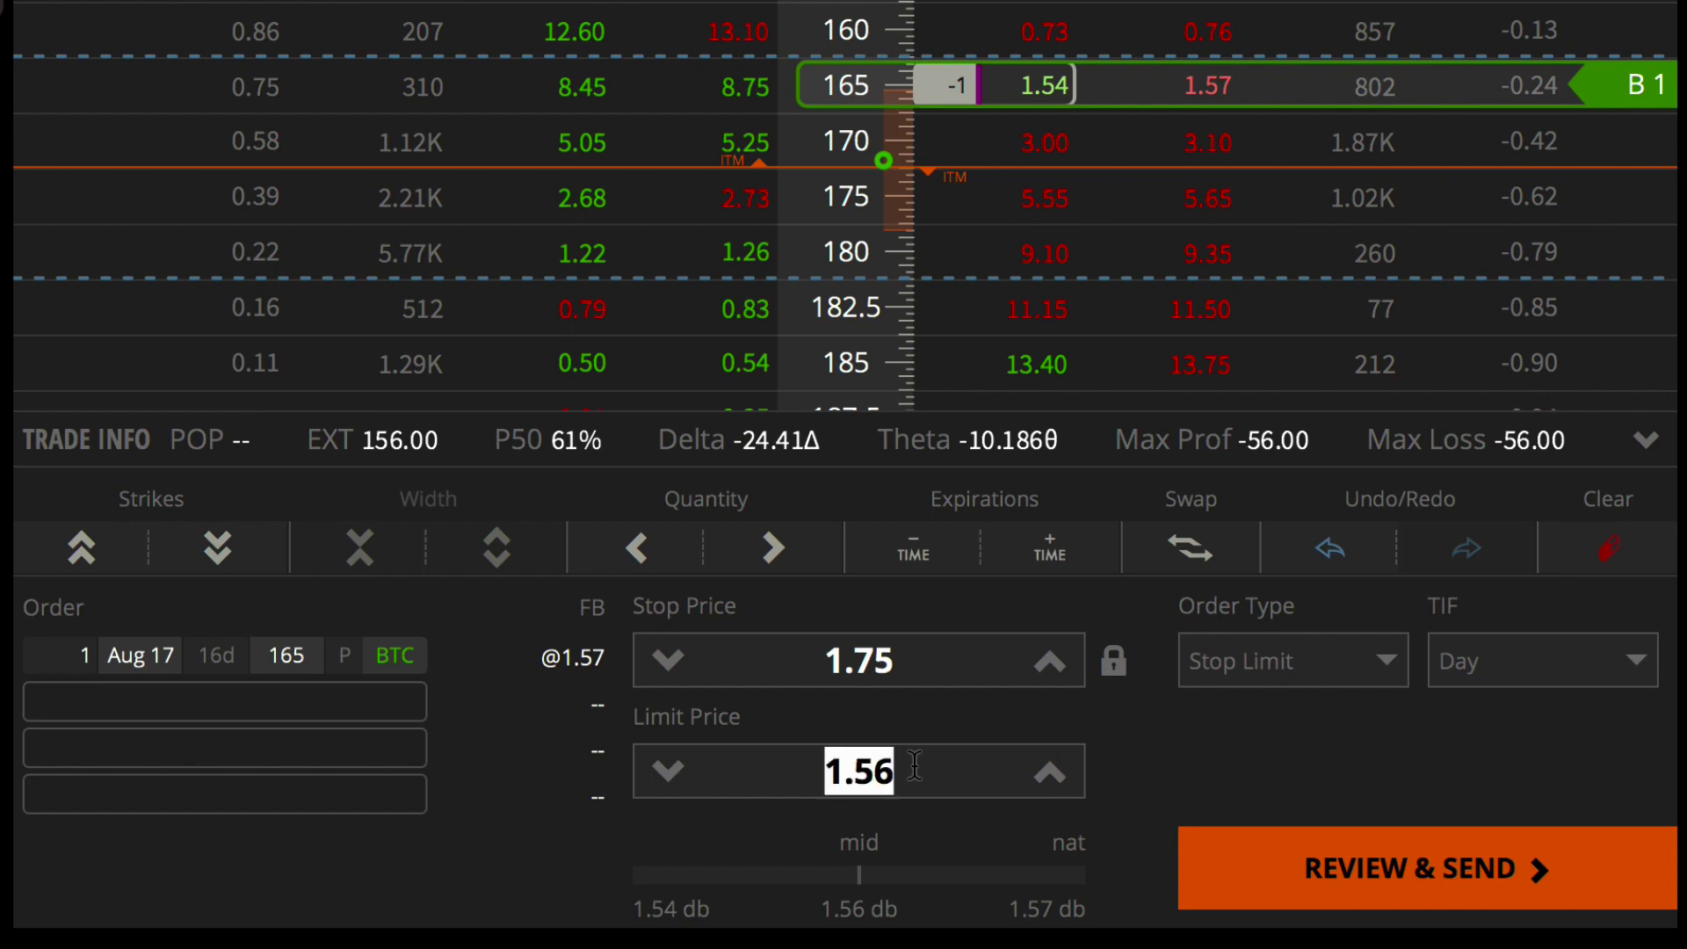
pyautogui.write('1.80')
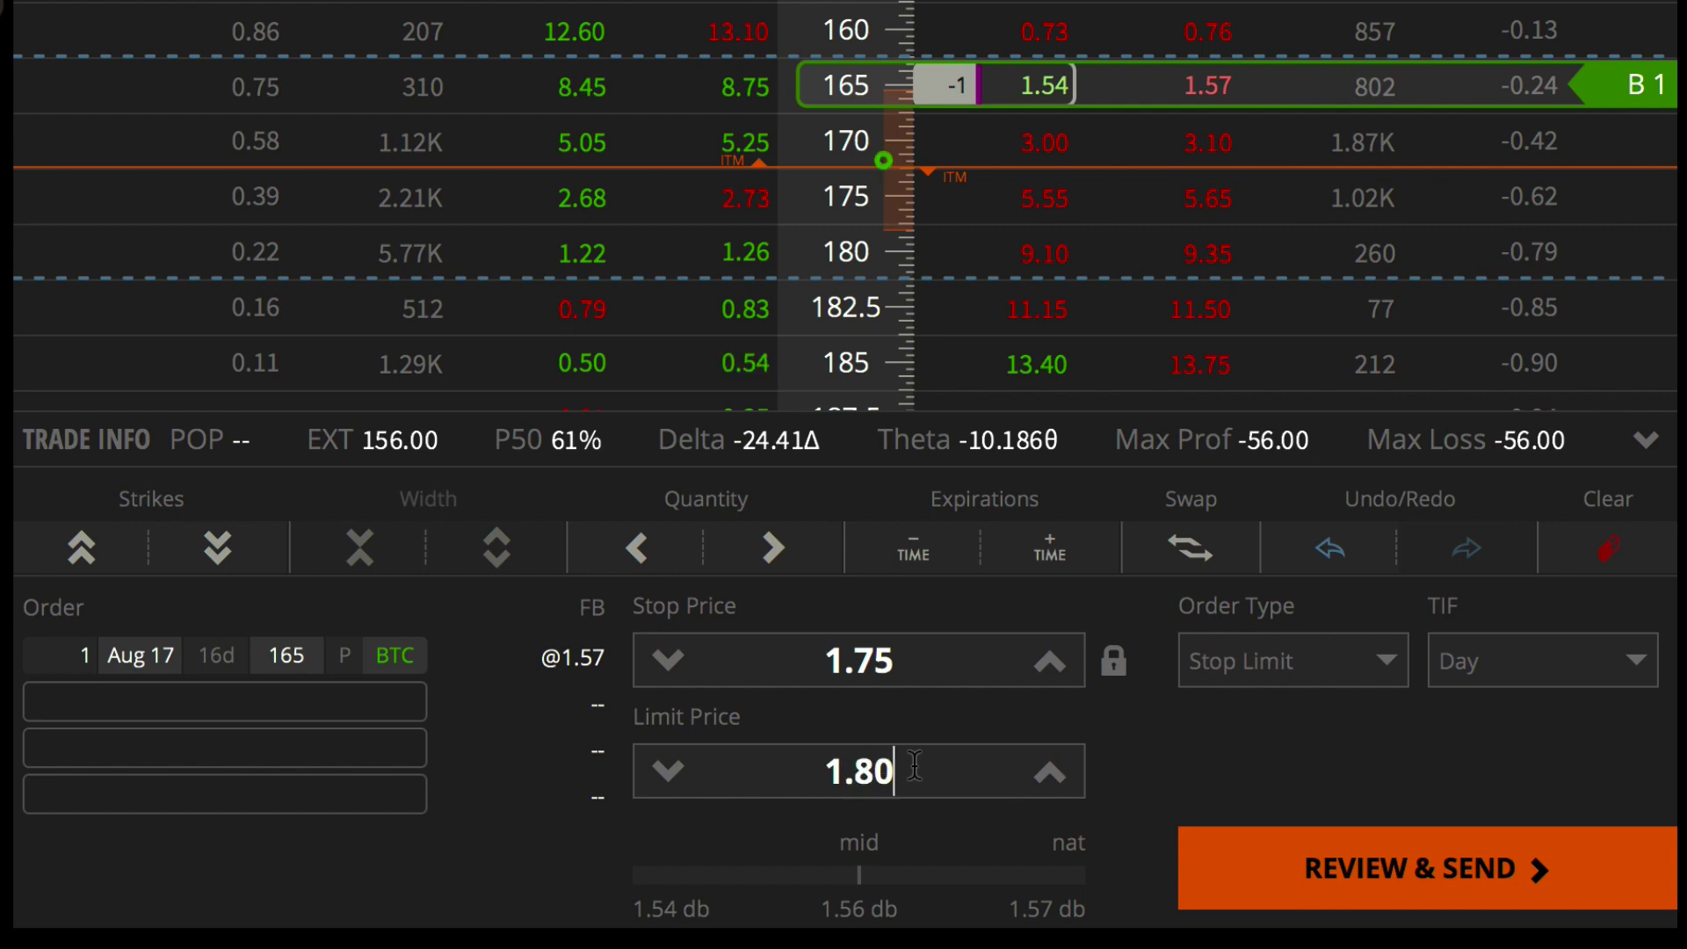
pyautogui.press('Return')
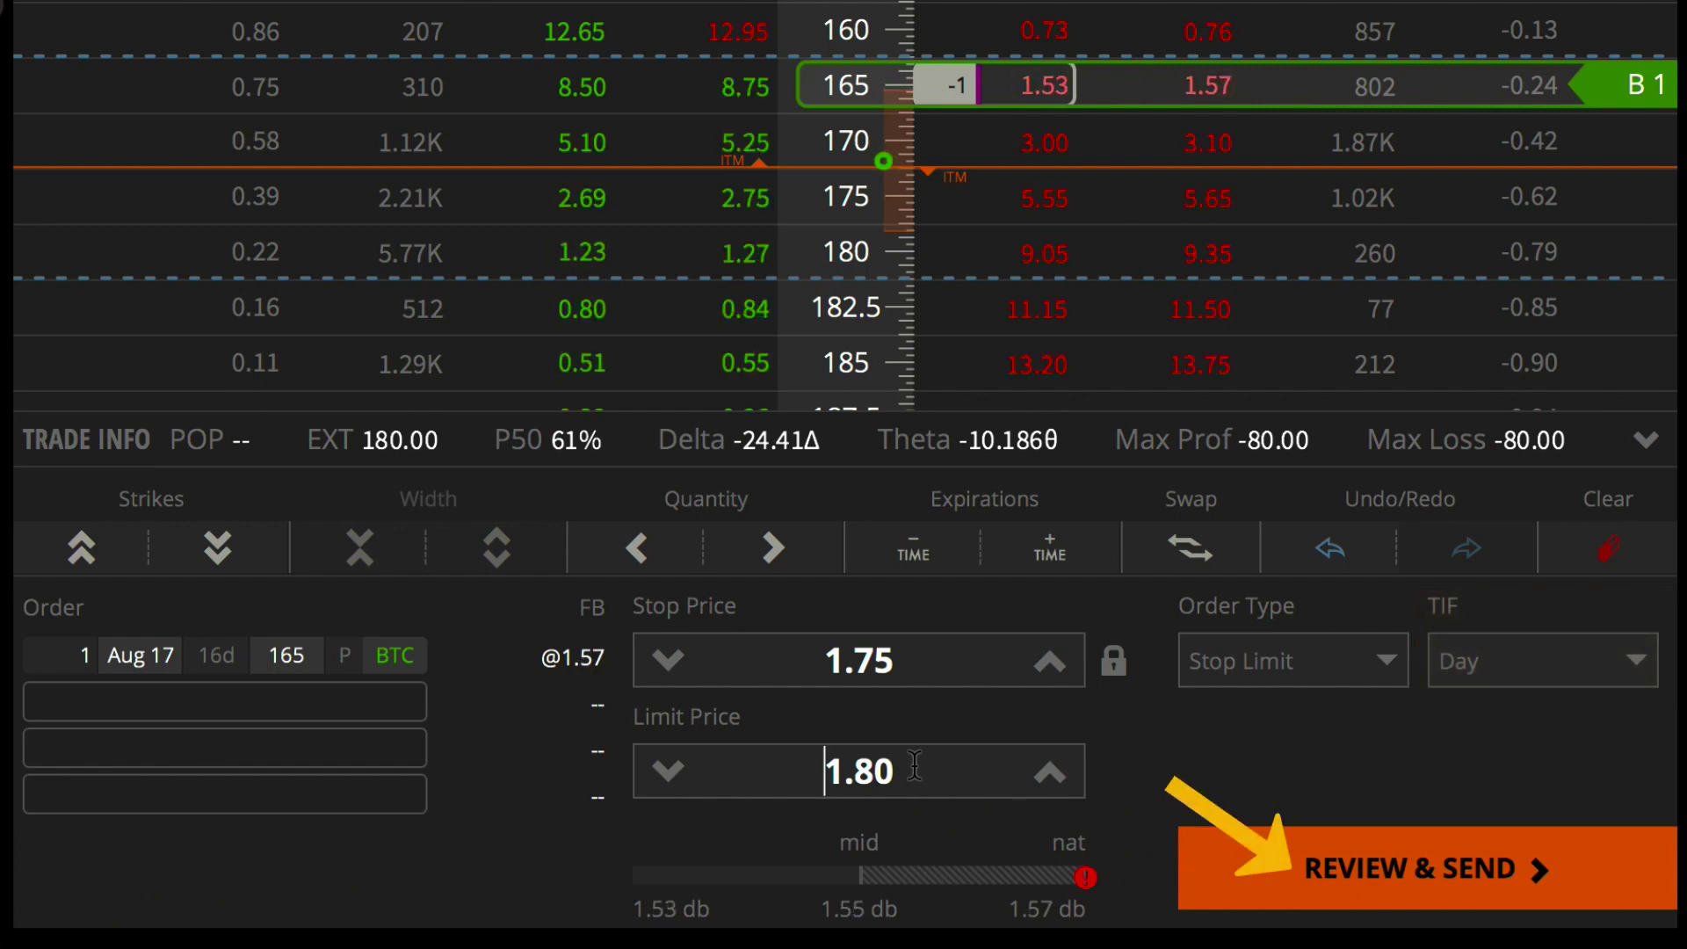
pyautogui.click(1401, 678)
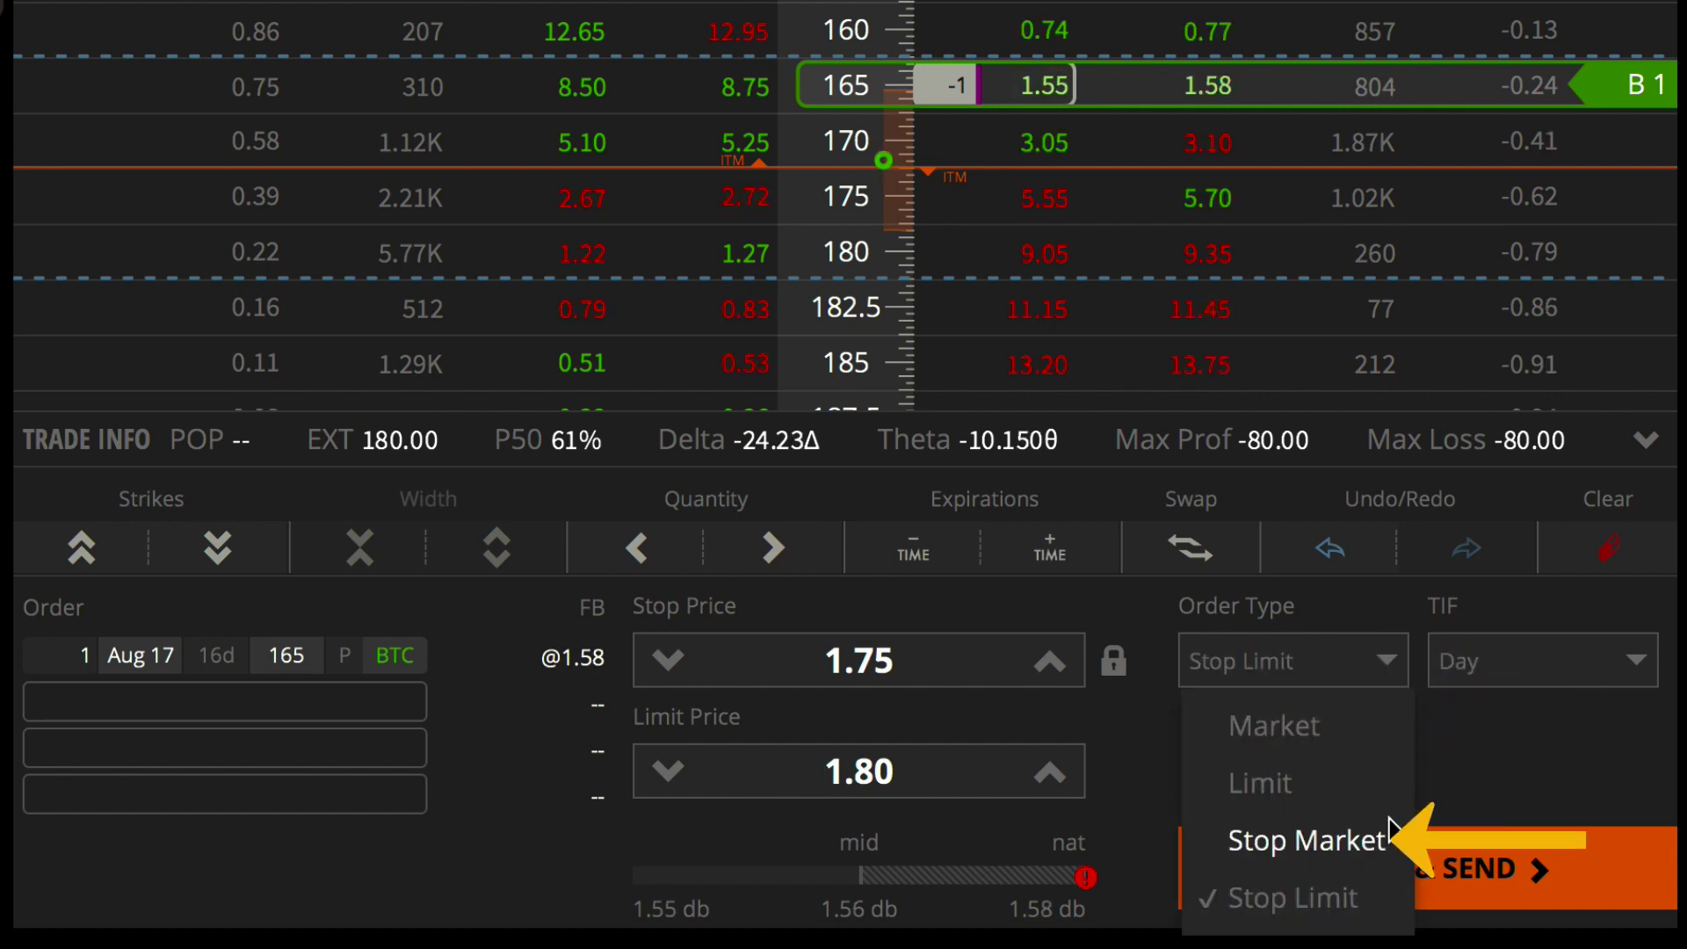
# Switch the FB put closing order to Stop Market with the stop price set to 1.75
pyautogui.click(1308, 841)
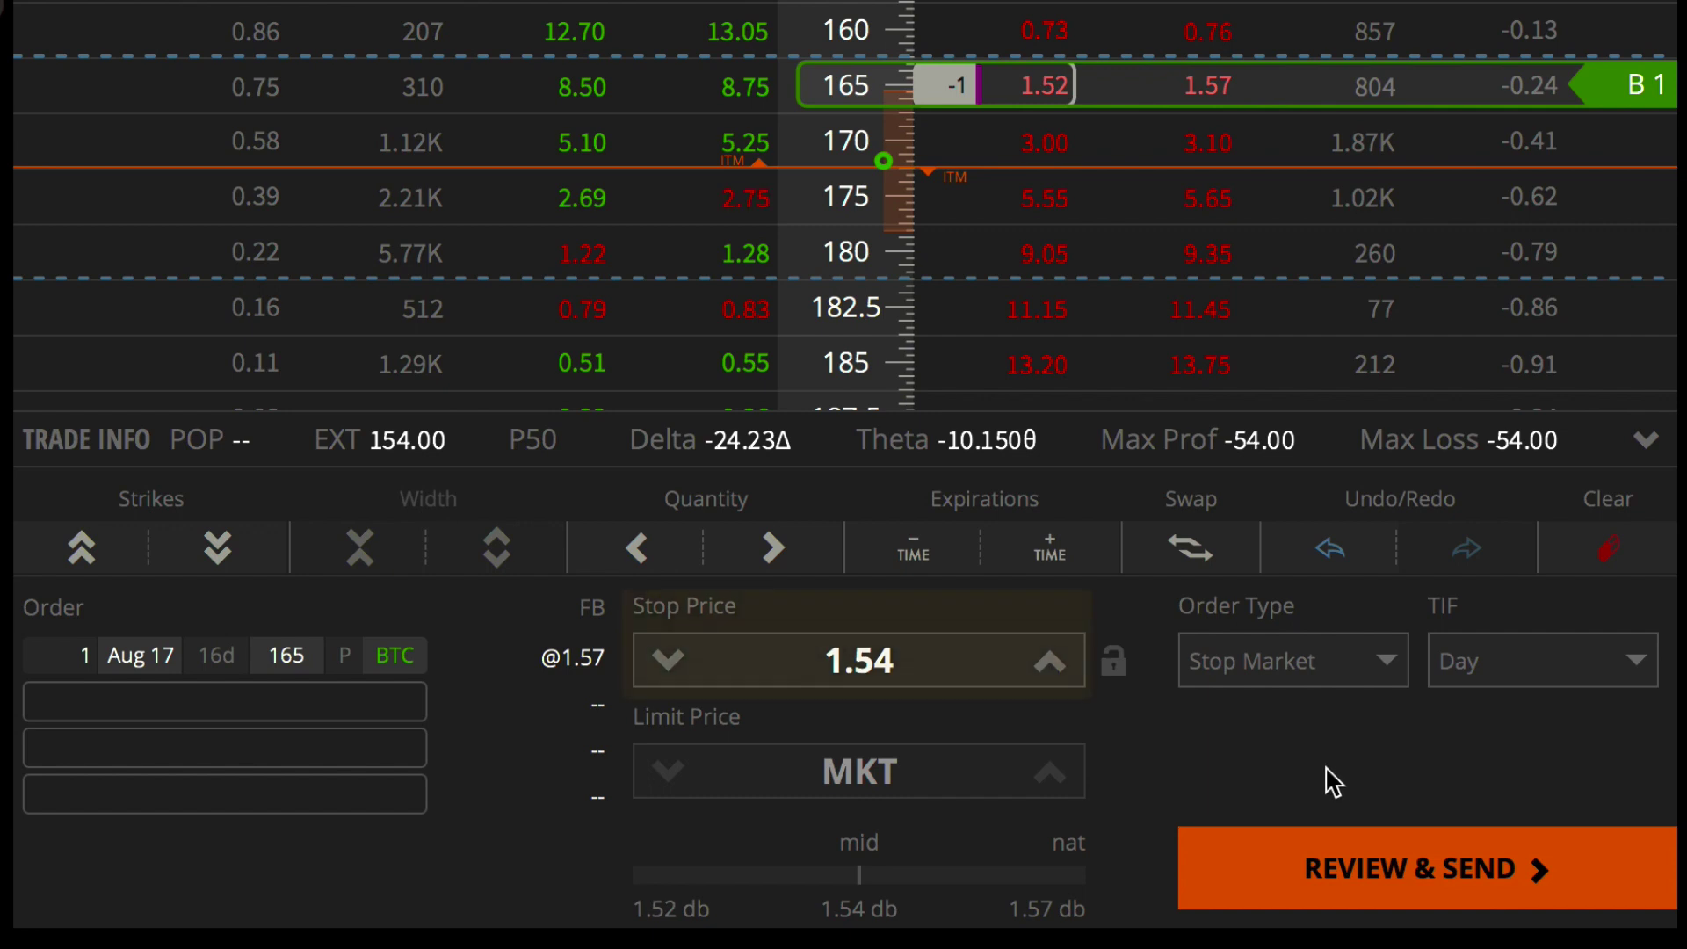
pyautogui.click(967, 673)
pyautogui.doubleClick(967, 674)
pyautogui.write('1.75')
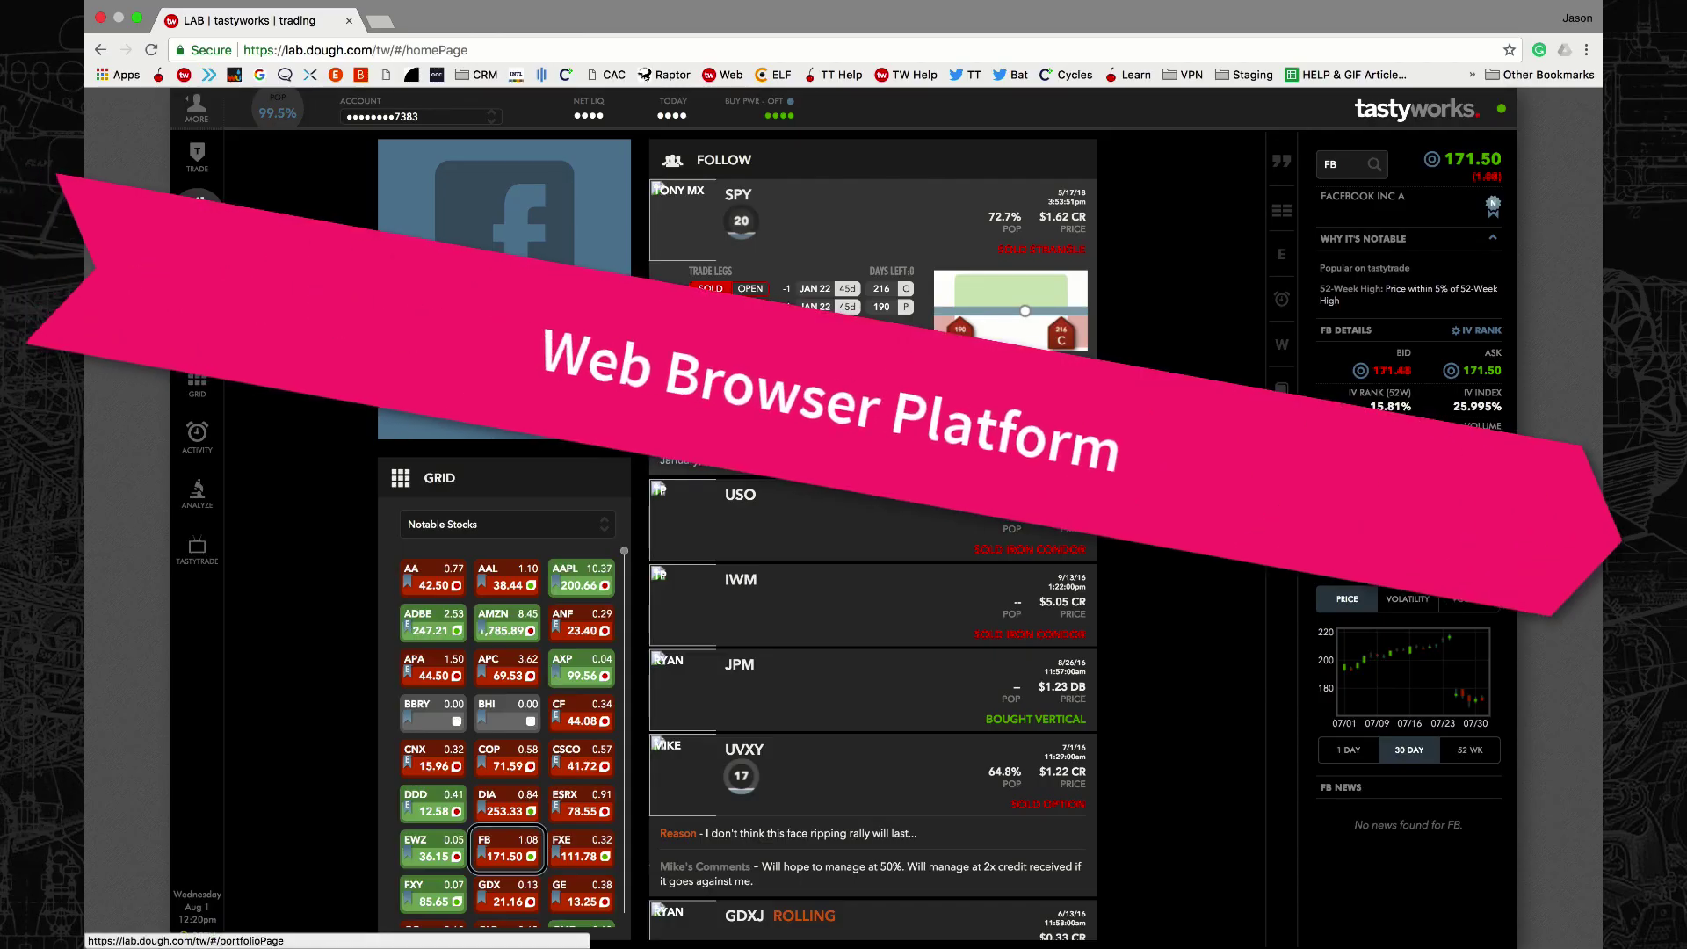
# In the web Portfolio, select the FB share position and start an order closing it
pyautogui.click(199, 327)
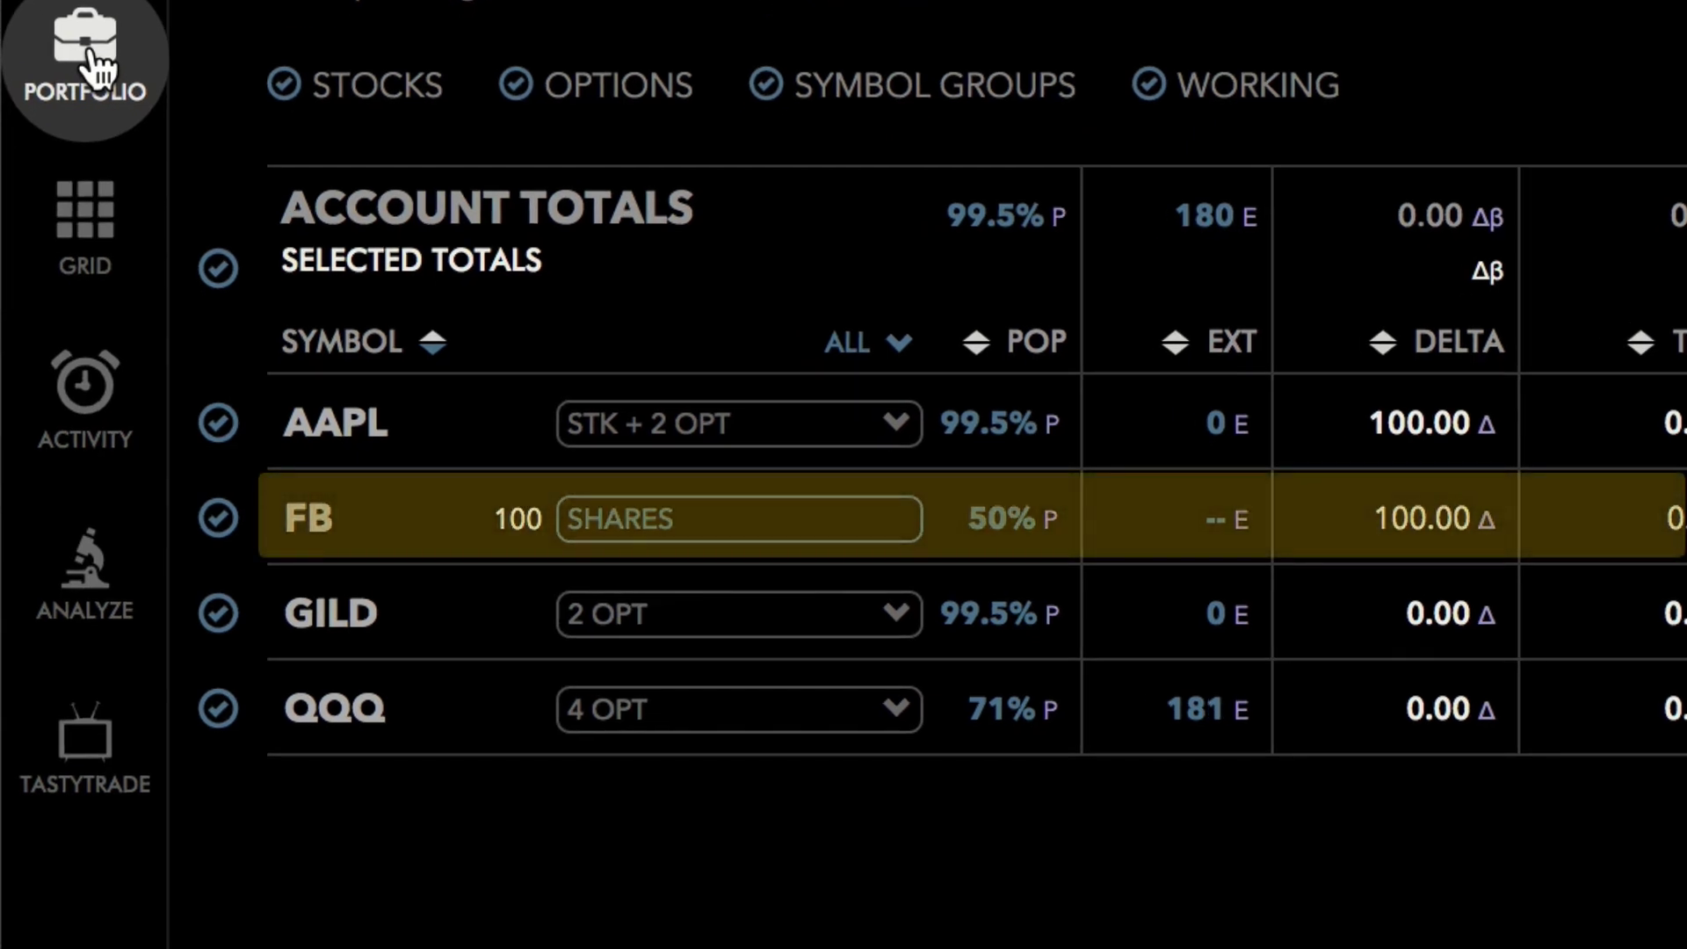
pyautogui.click(849, 543)
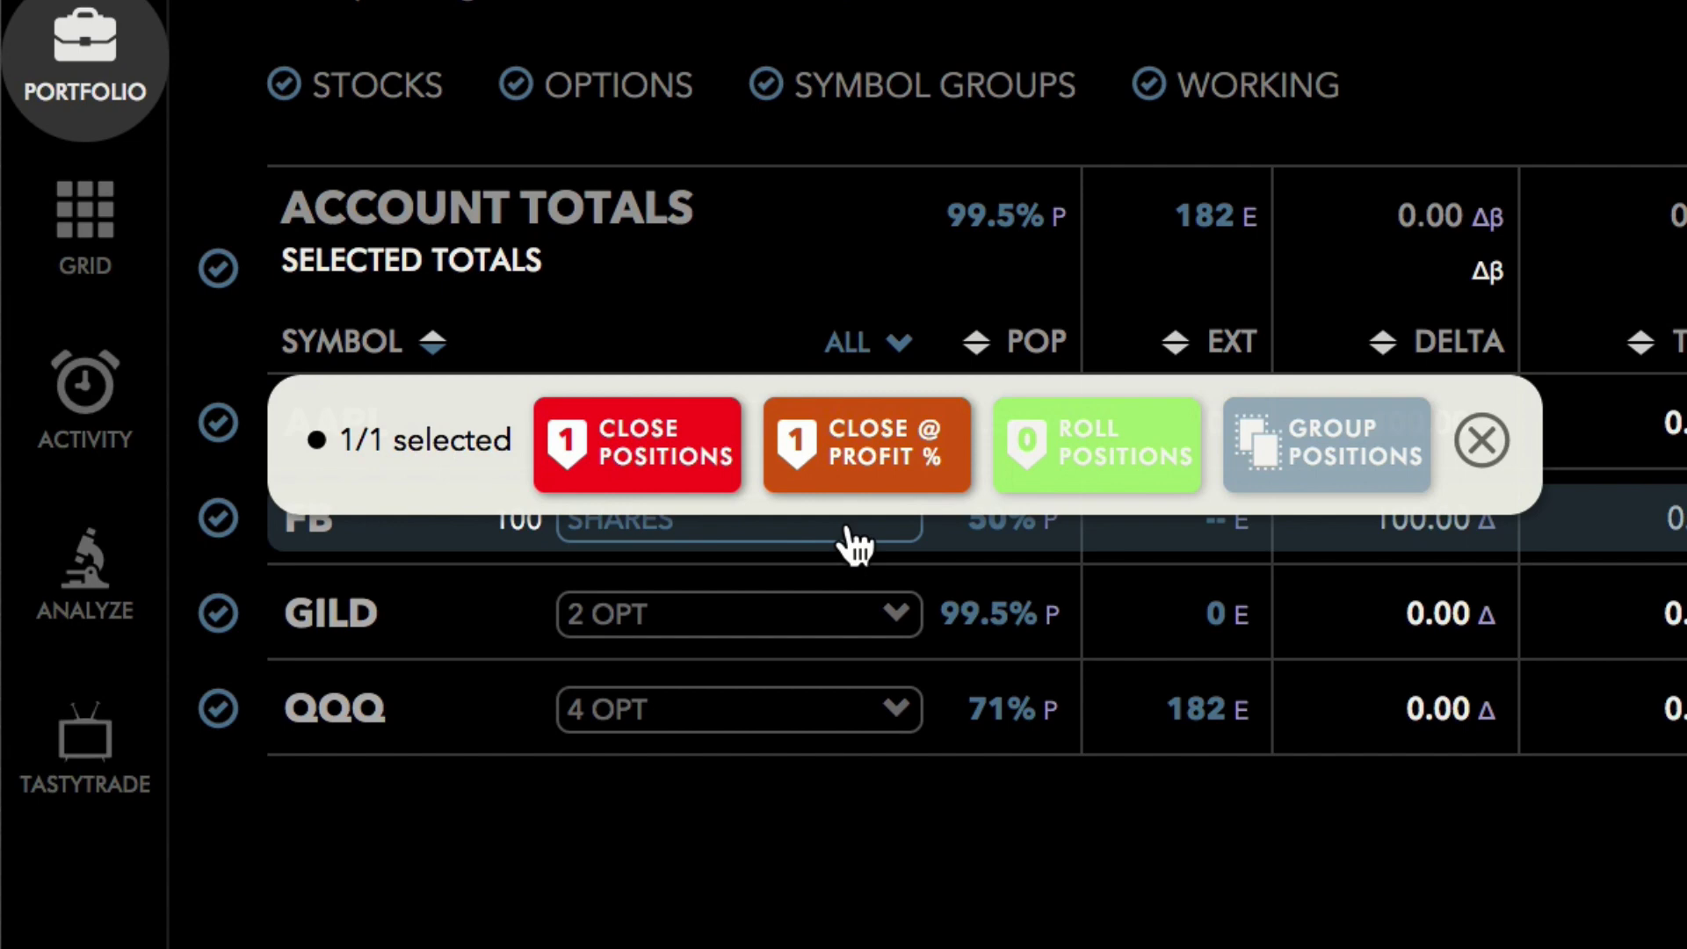
pyautogui.click(661, 443)
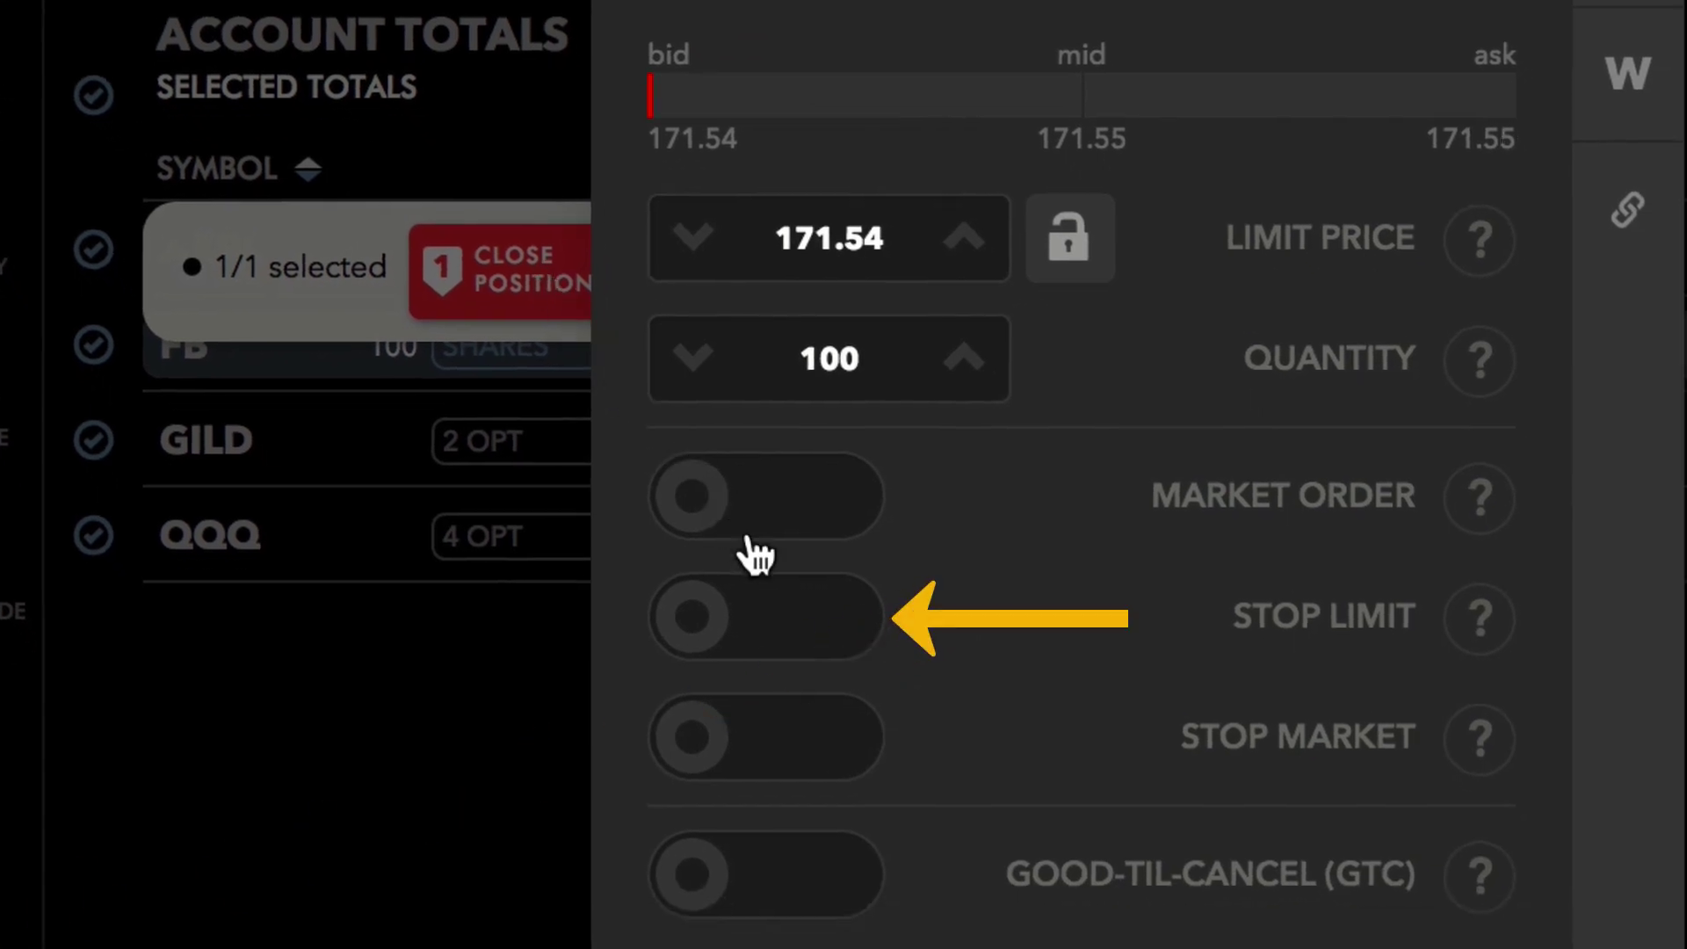
pyautogui.click(800, 631)
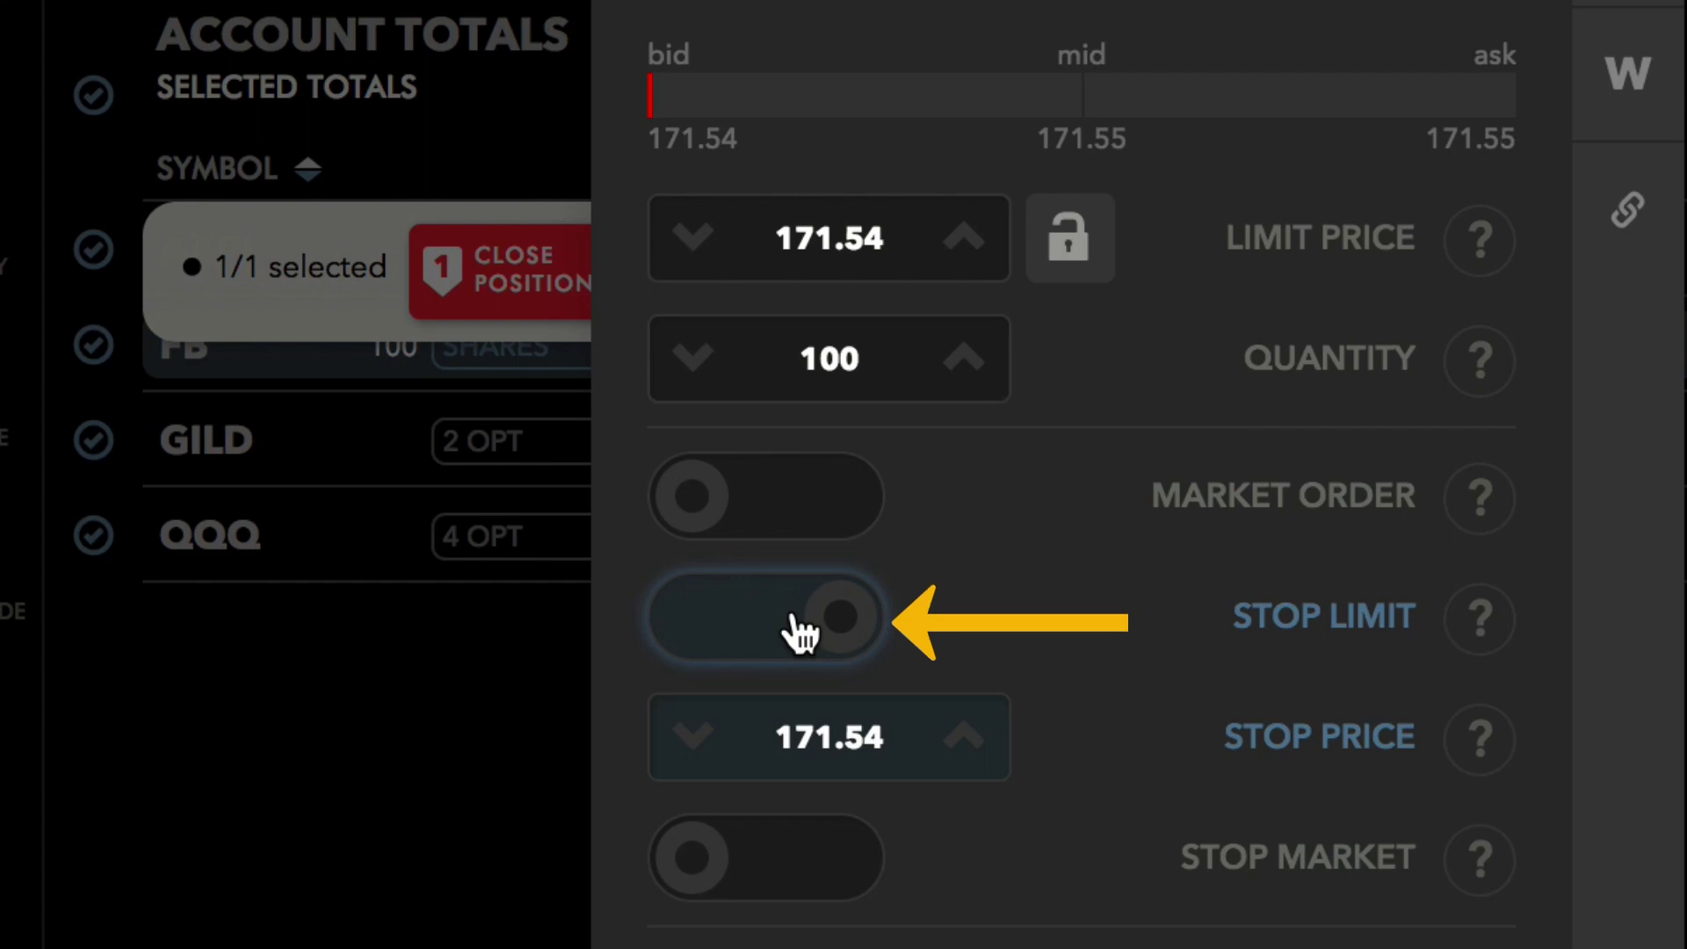
pyautogui.click(855, 743)
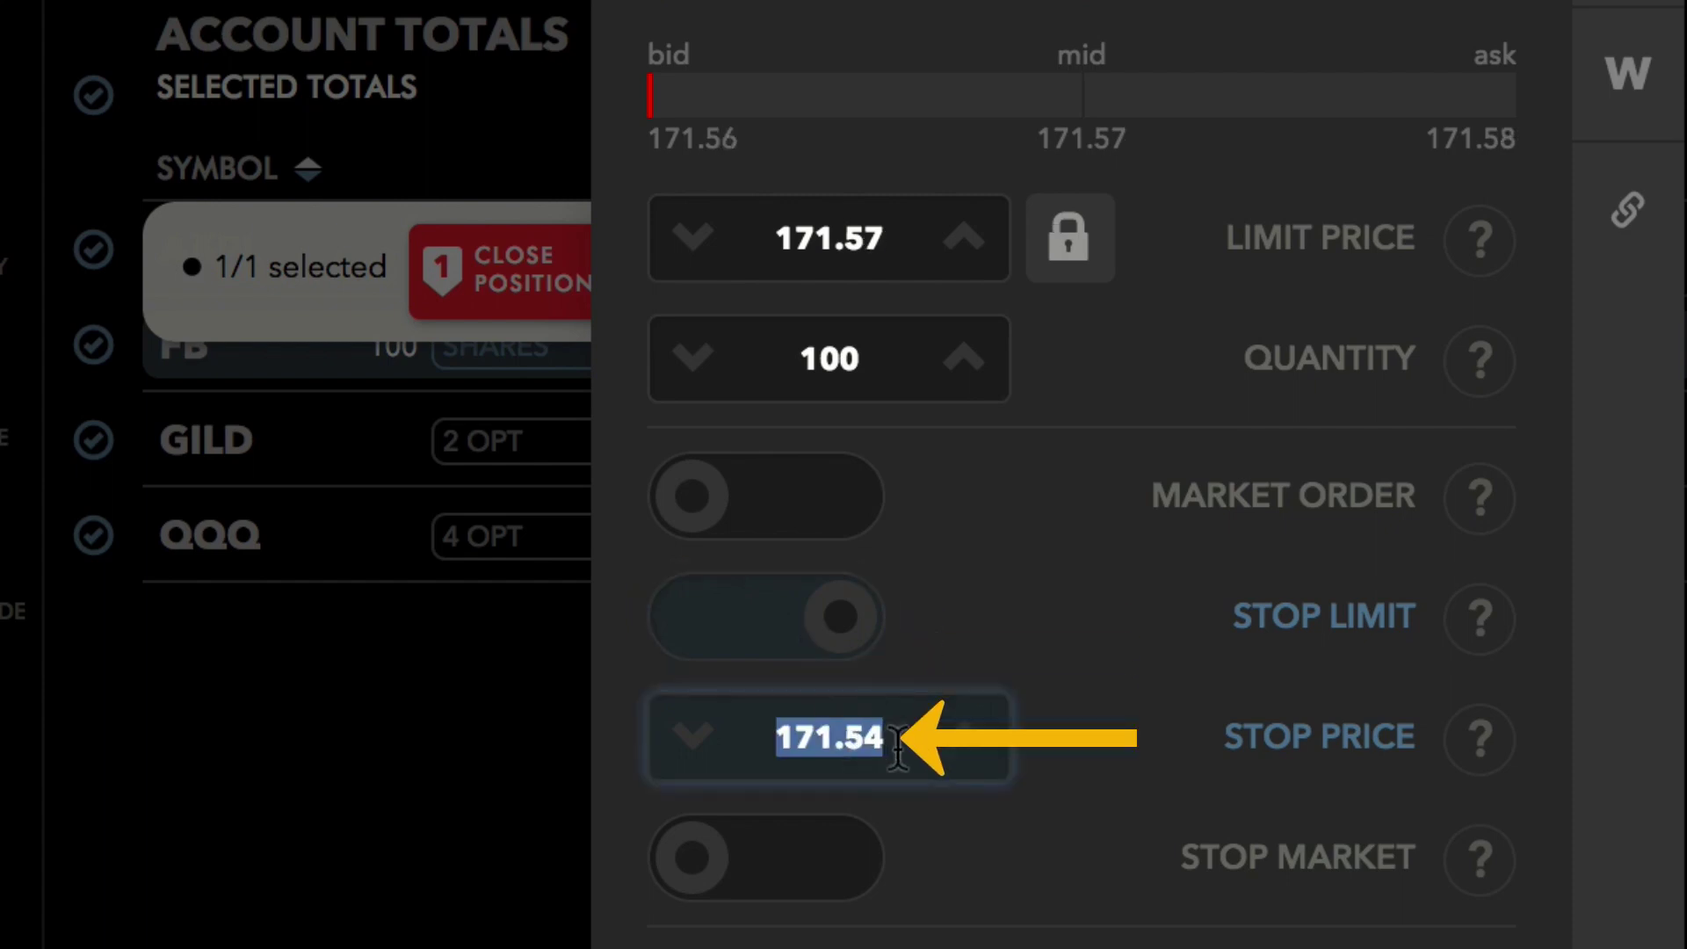
pyautogui.write('160')
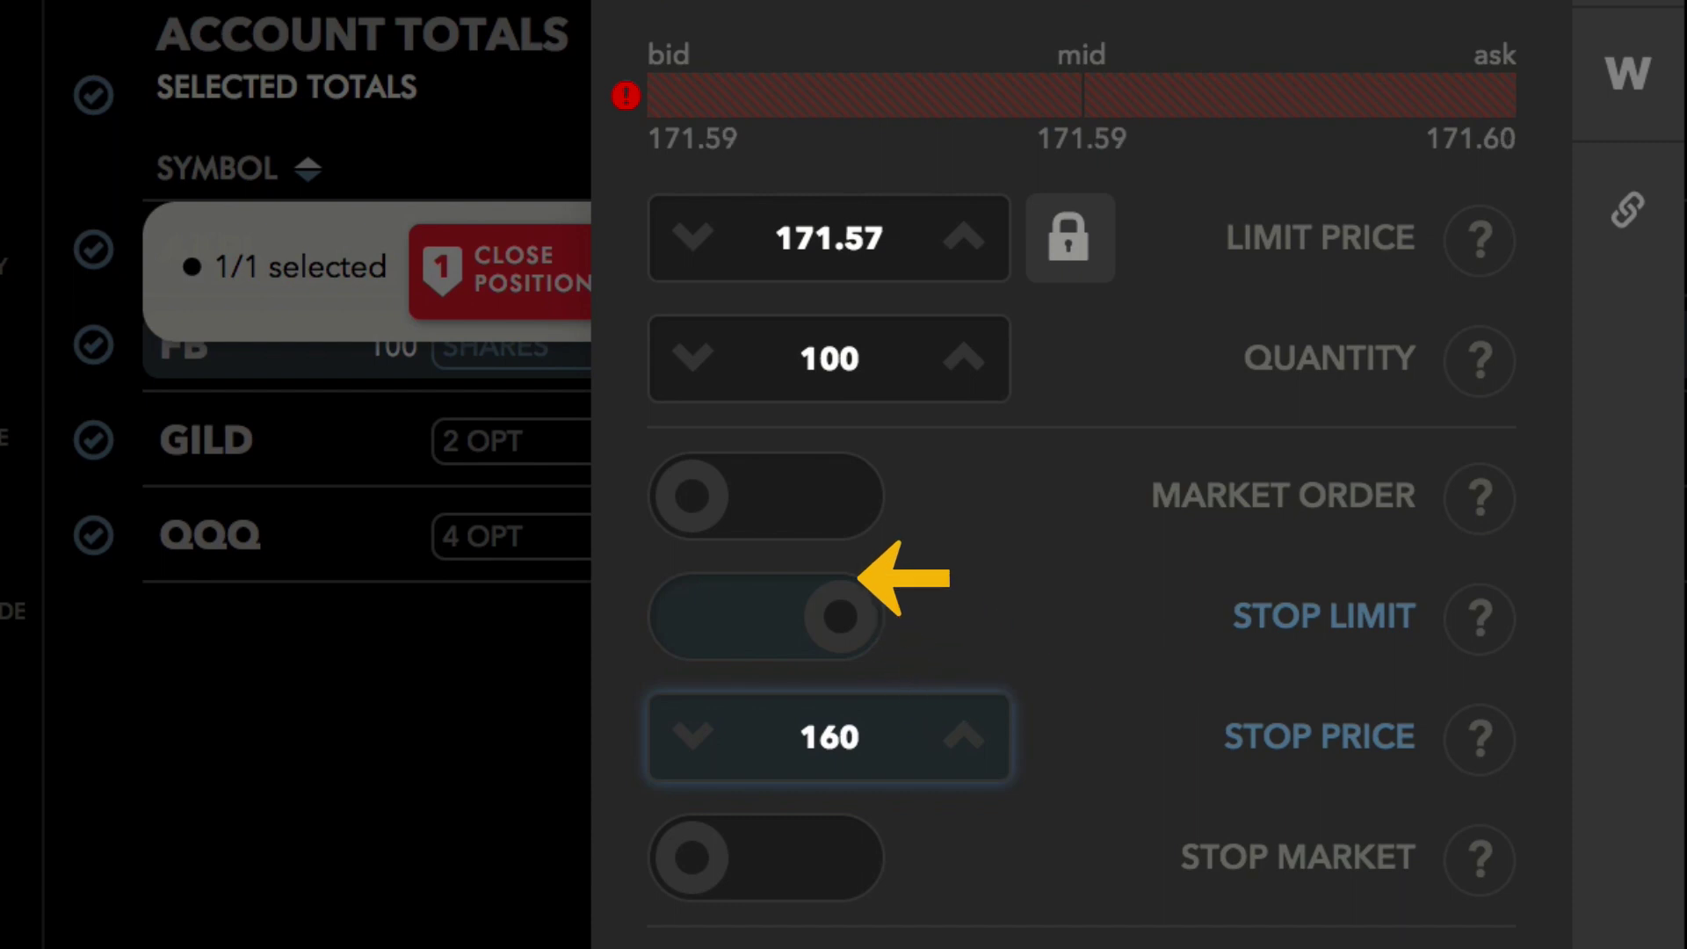
pyautogui.click(834, 237)
pyautogui.write('159.95')
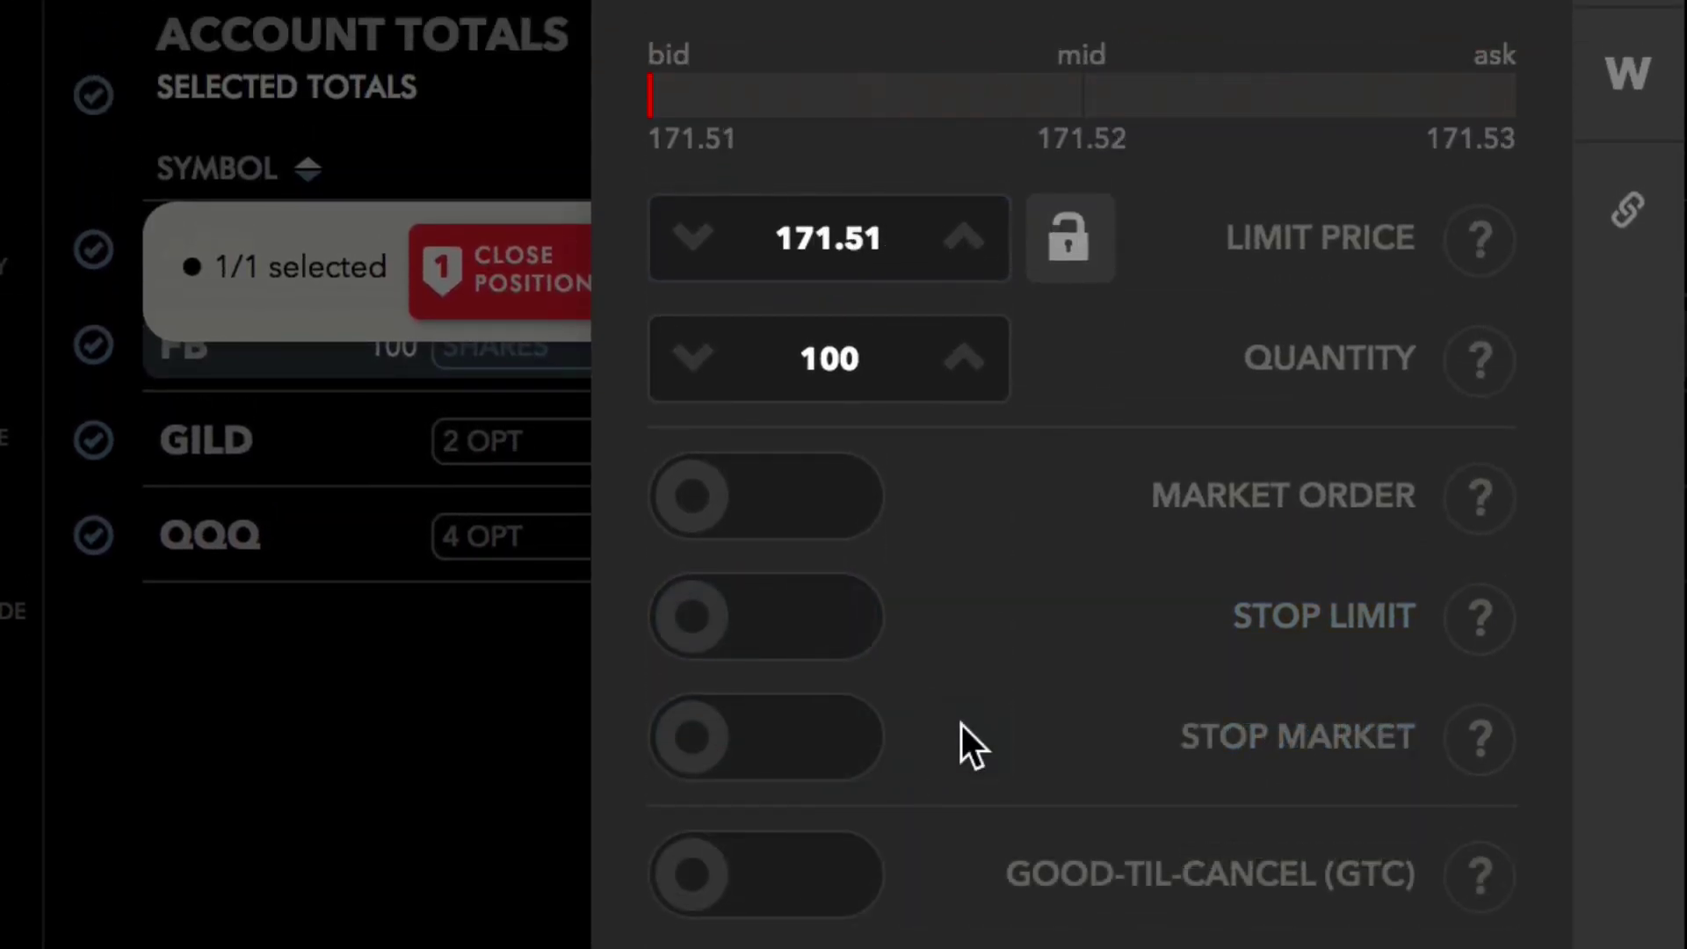
# Turn on the Stop Market condition for the FB shares order and enter a 160 stop price
pyautogui.click(791, 742)
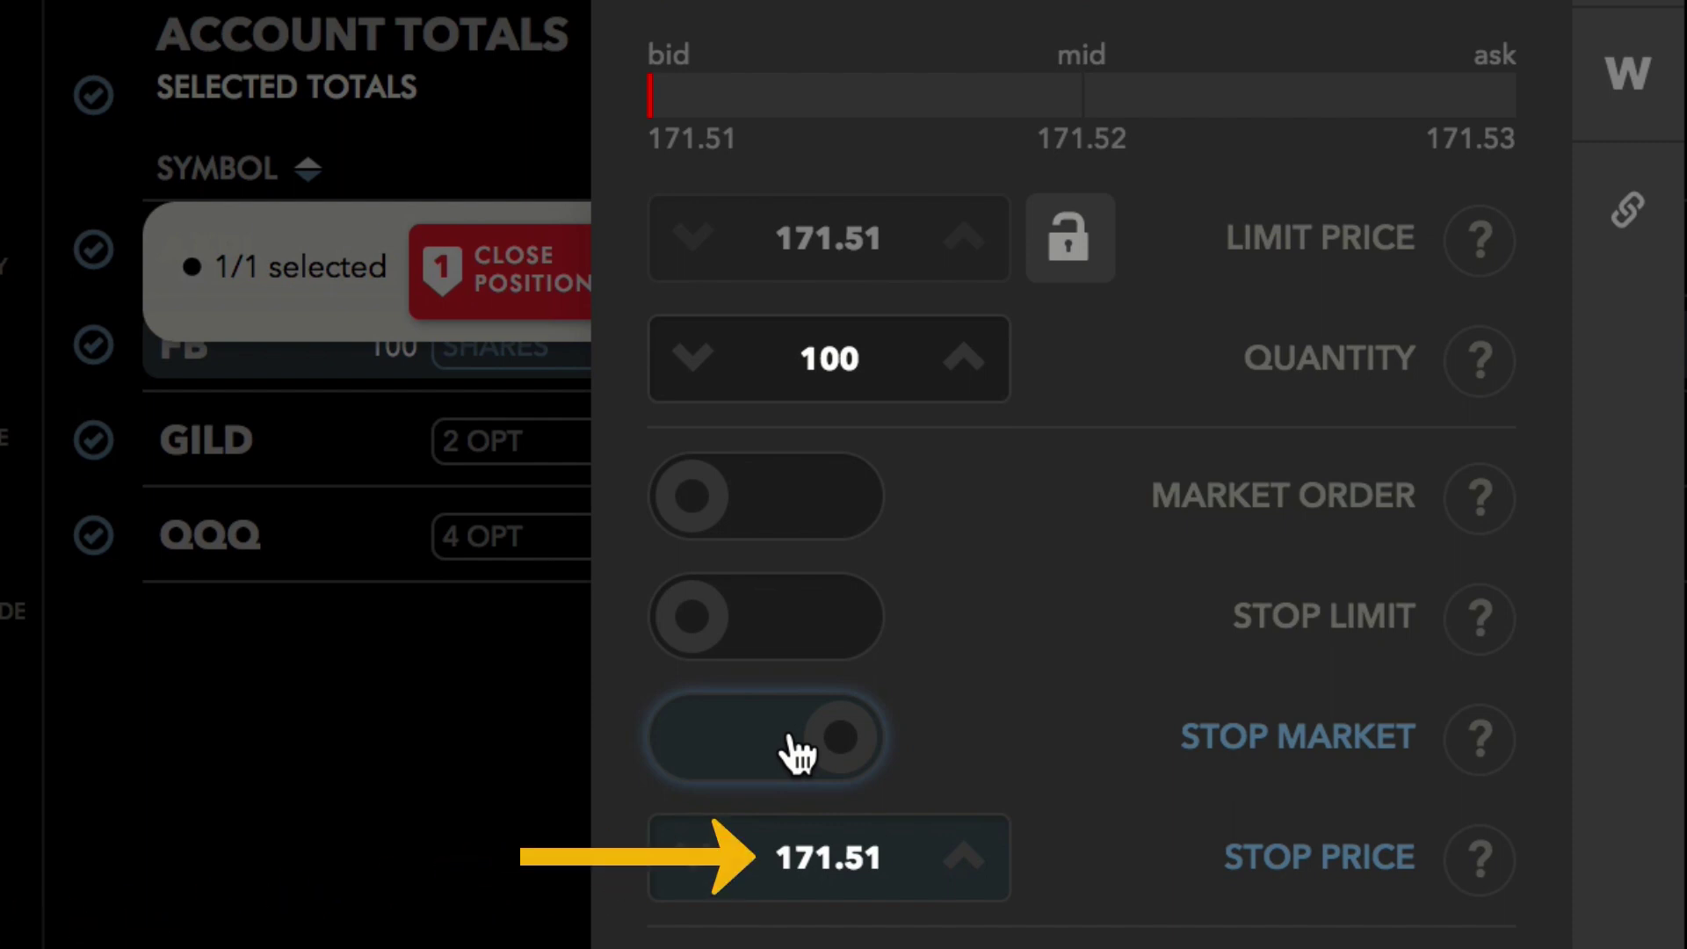
pyautogui.click(913, 859)
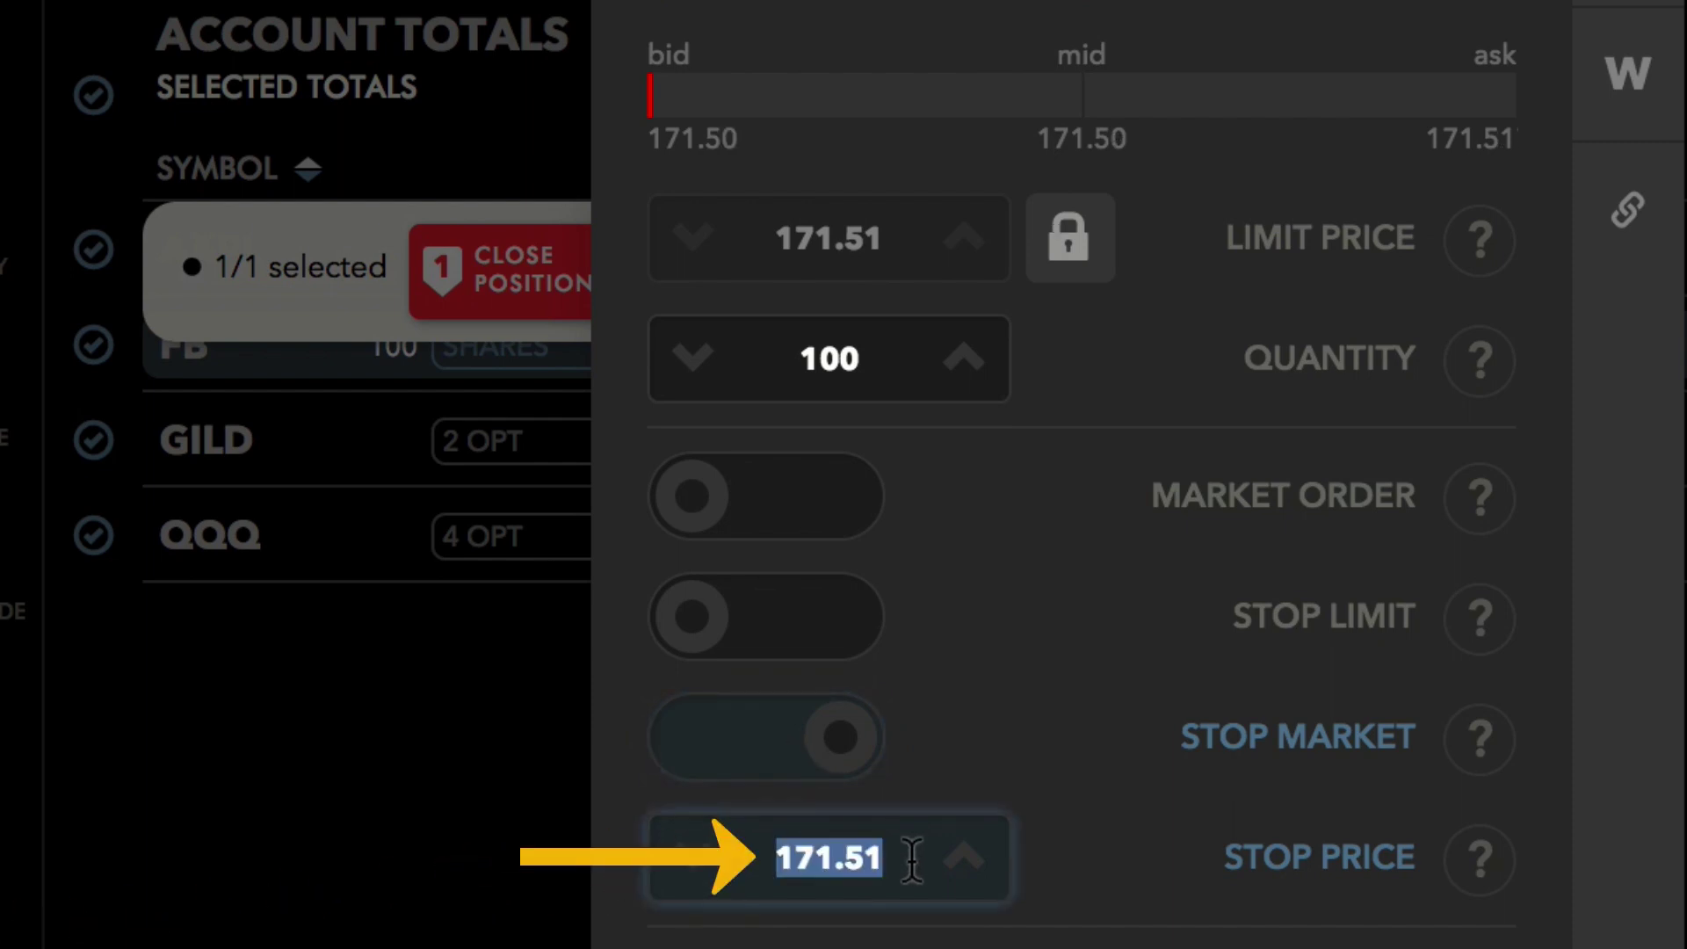
pyautogui.write('160')
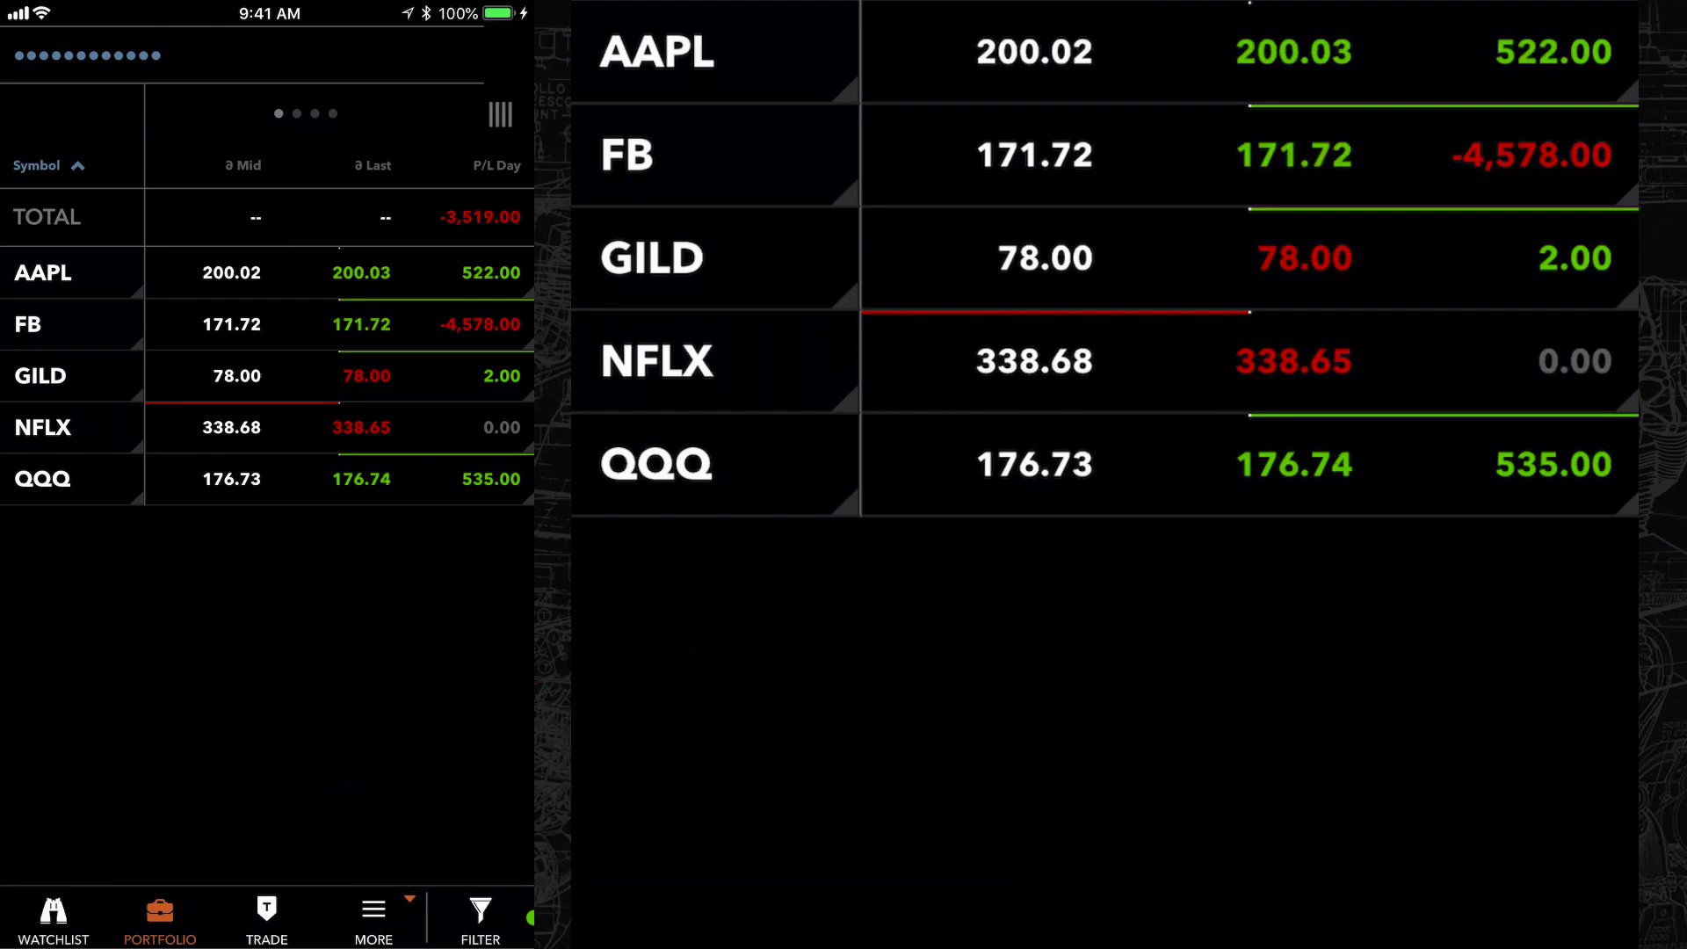
# Expand FB in the mobile portfolio and open a CLOSE ticket for its 100-share leg
pyautogui.click(68, 324)
pyautogui.click(52, 480)
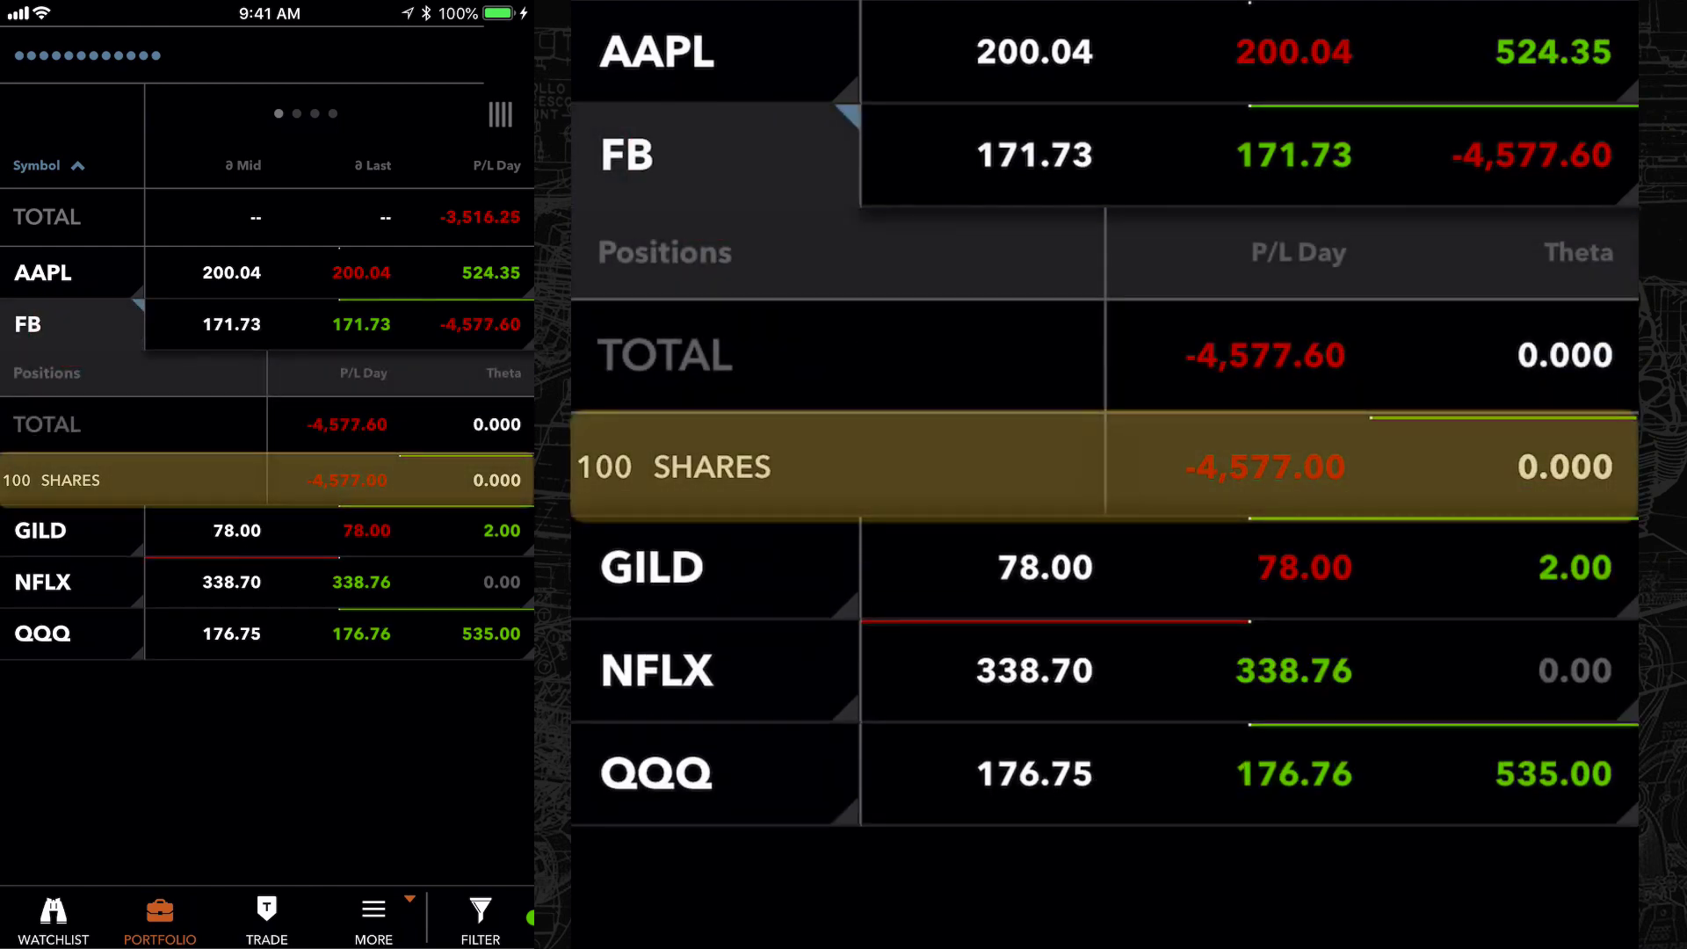
pyautogui.moveTo(396, 480); pyautogui.dragTo(76, 475)
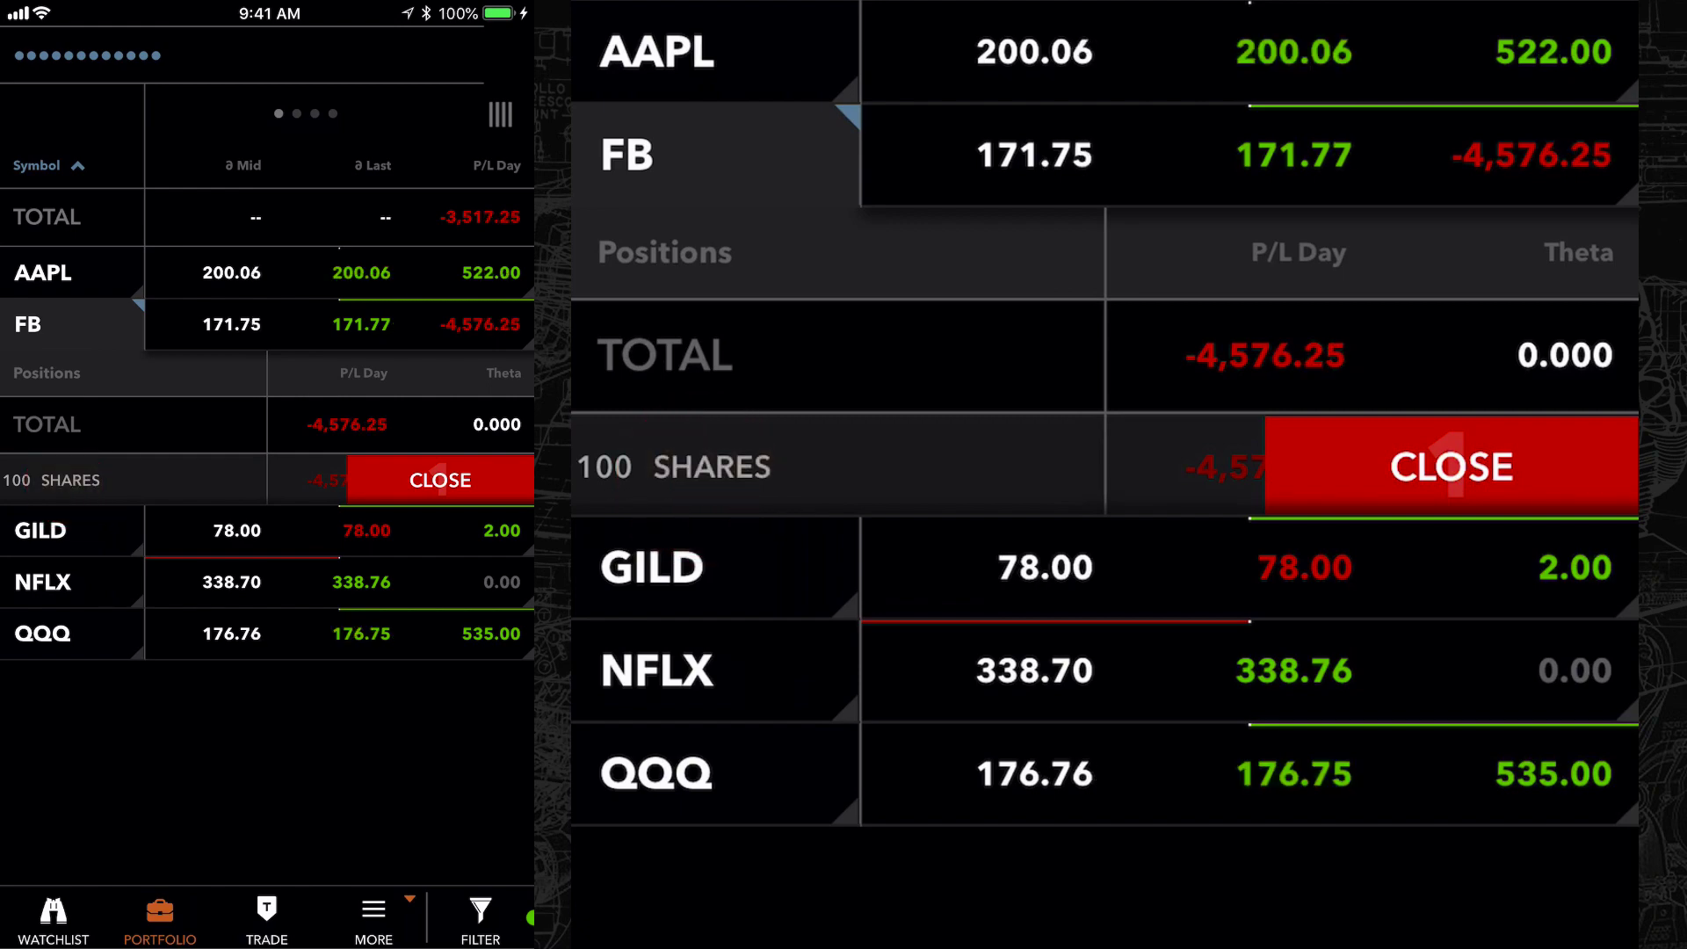
pyautogui.click(436, 478)
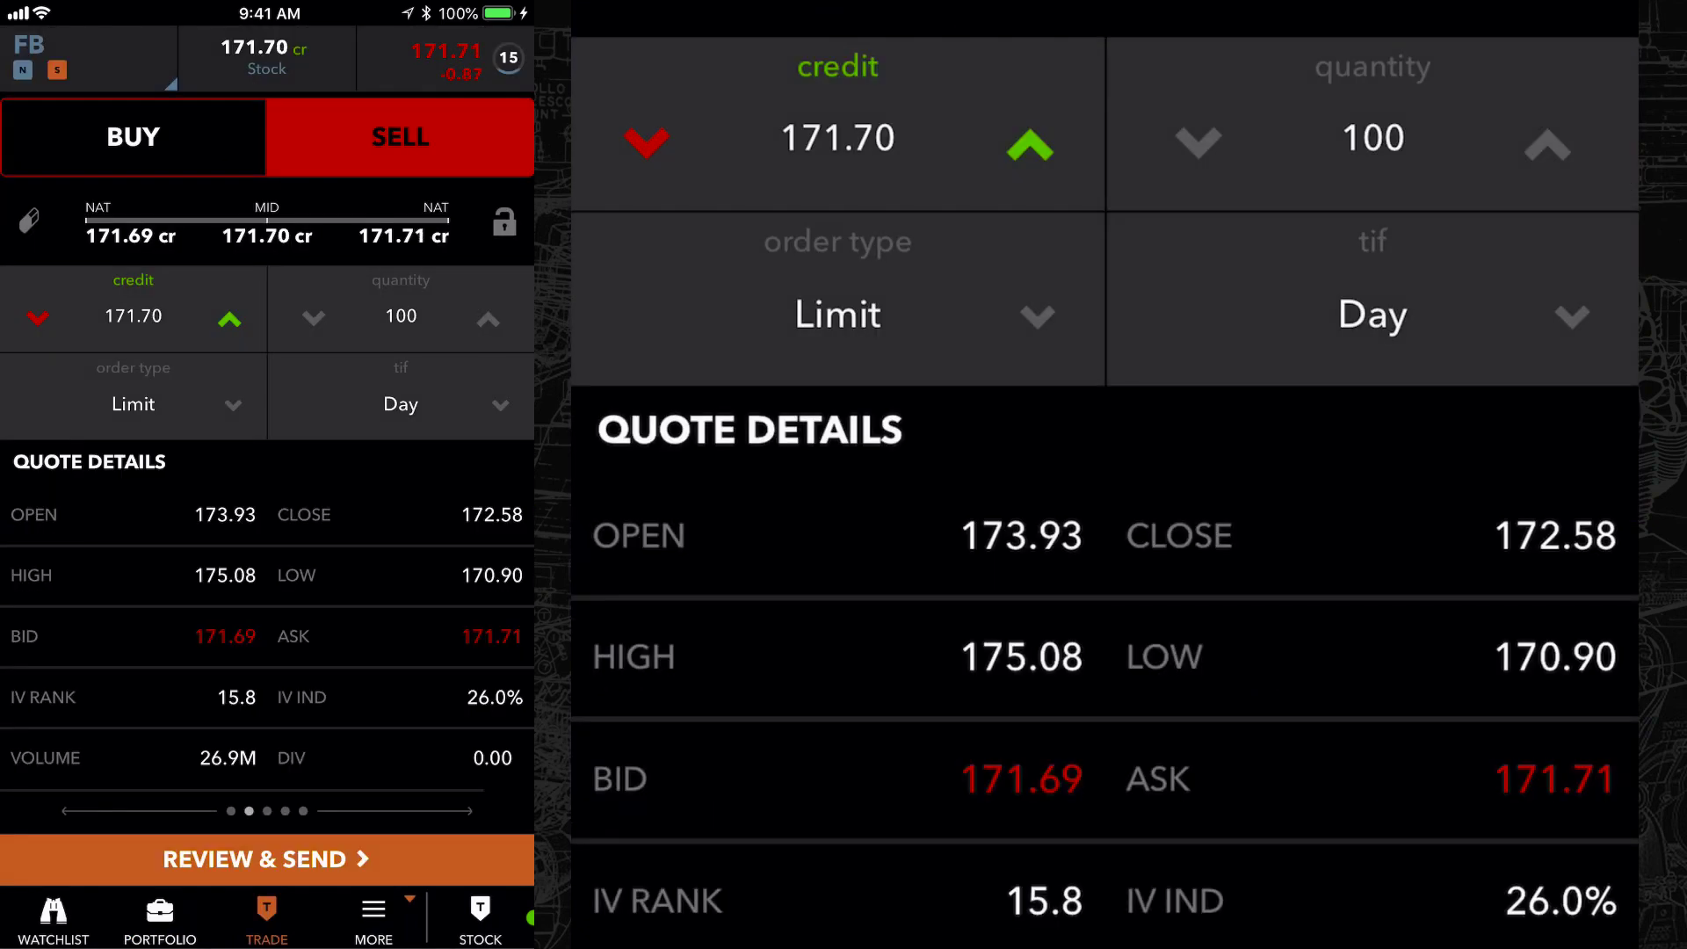
# Make the FB shares order a Stop Limit with a 160 stop price
pyautogui.click(124, 396)
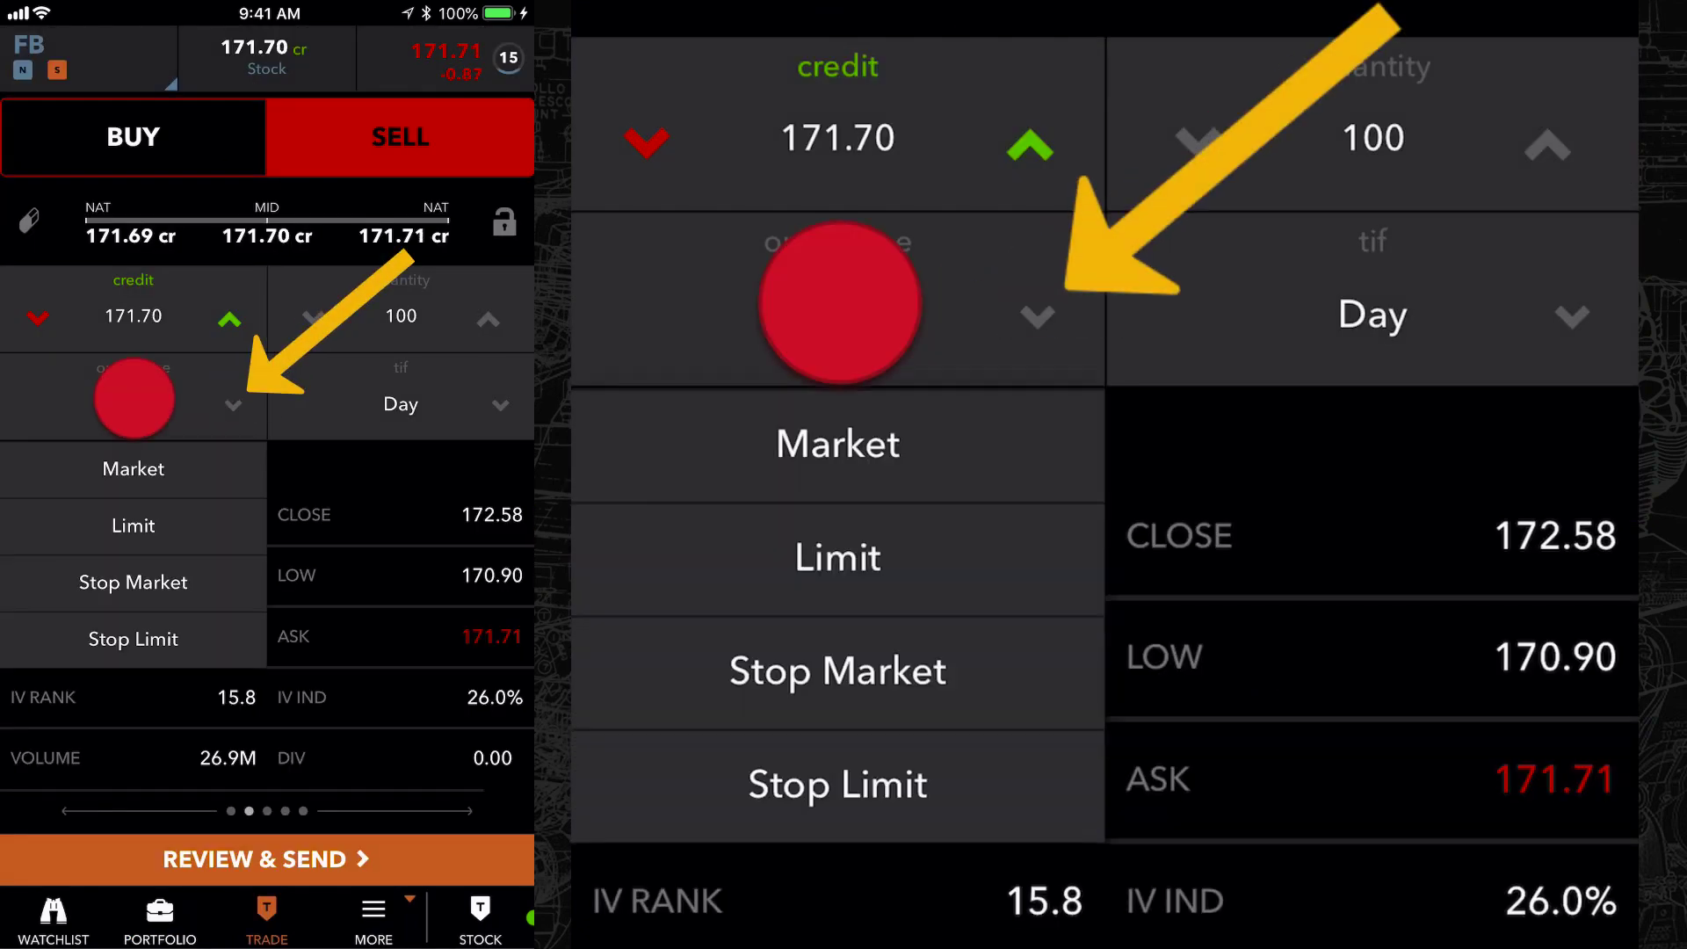
pyautogui.click(135, 646)
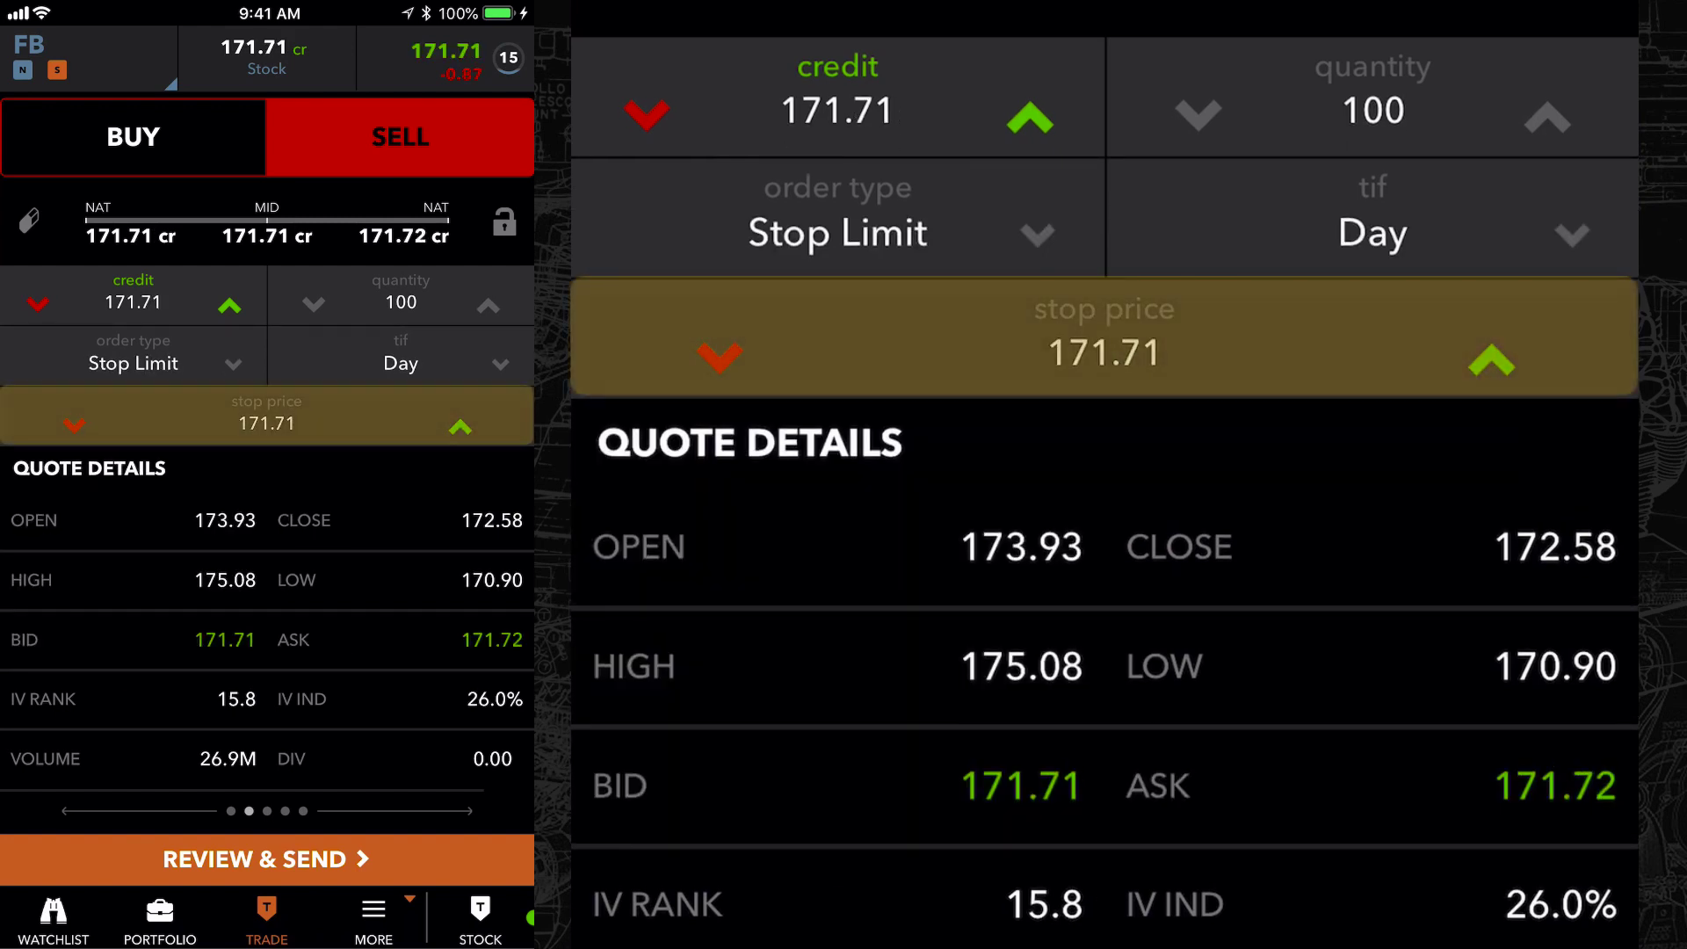
pyautogui.click(266, 423)
pyautogui.press('BackSpace')
pyautogui.press('BackSpace')
pyautogui.press('BackSpace')
pyautogui.press('BackSpace')
pyautogui.press('BackSpace')
pyautogui.press('BackSpace')
pyautogui.write('160')
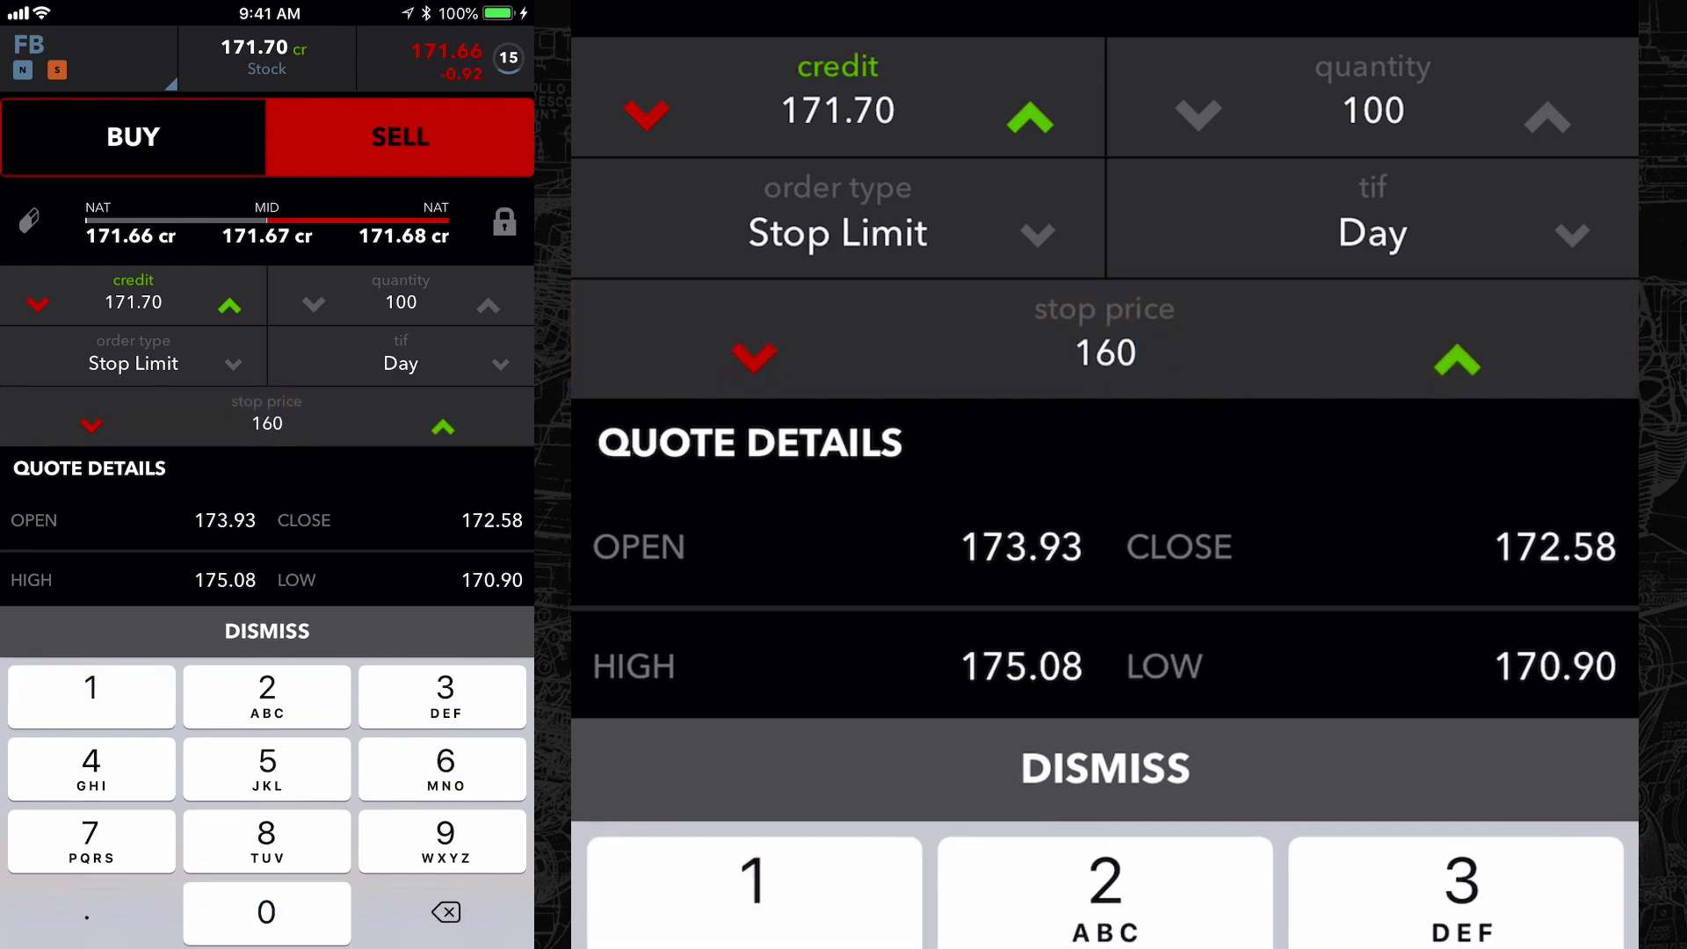
pyautogui.click(267, 631)
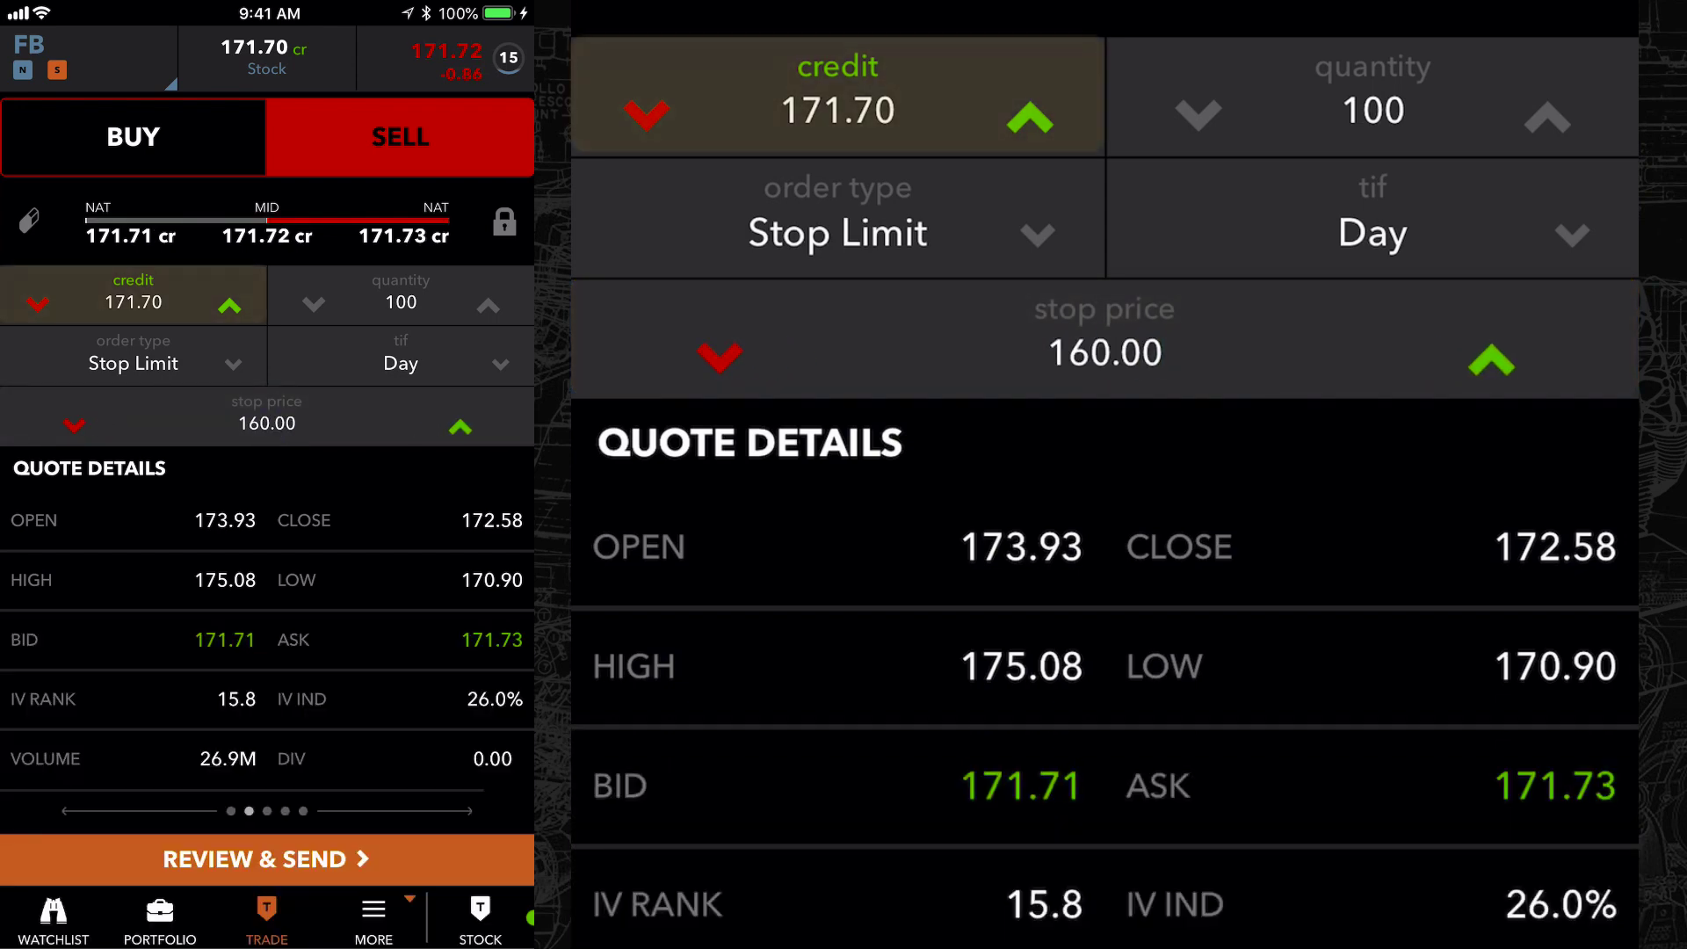
# Set the limit credit to 159.95, then reselect the order type for the FB ticket
pyautogui.click(134, 302)
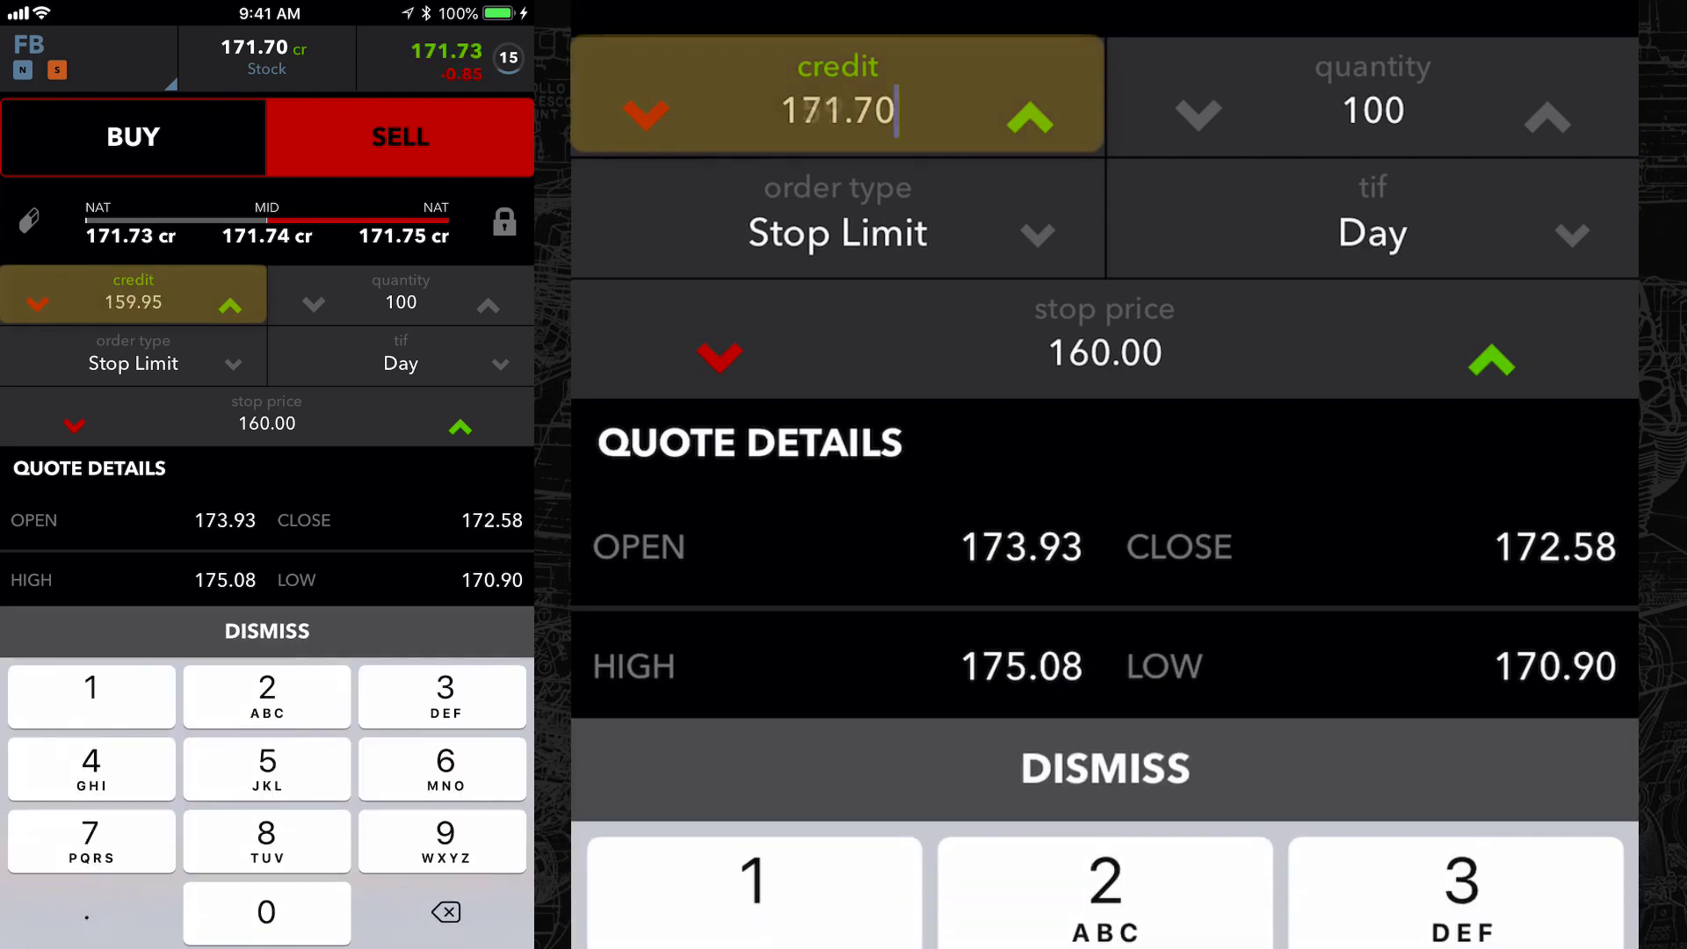
pyautogui.click(267, 630)
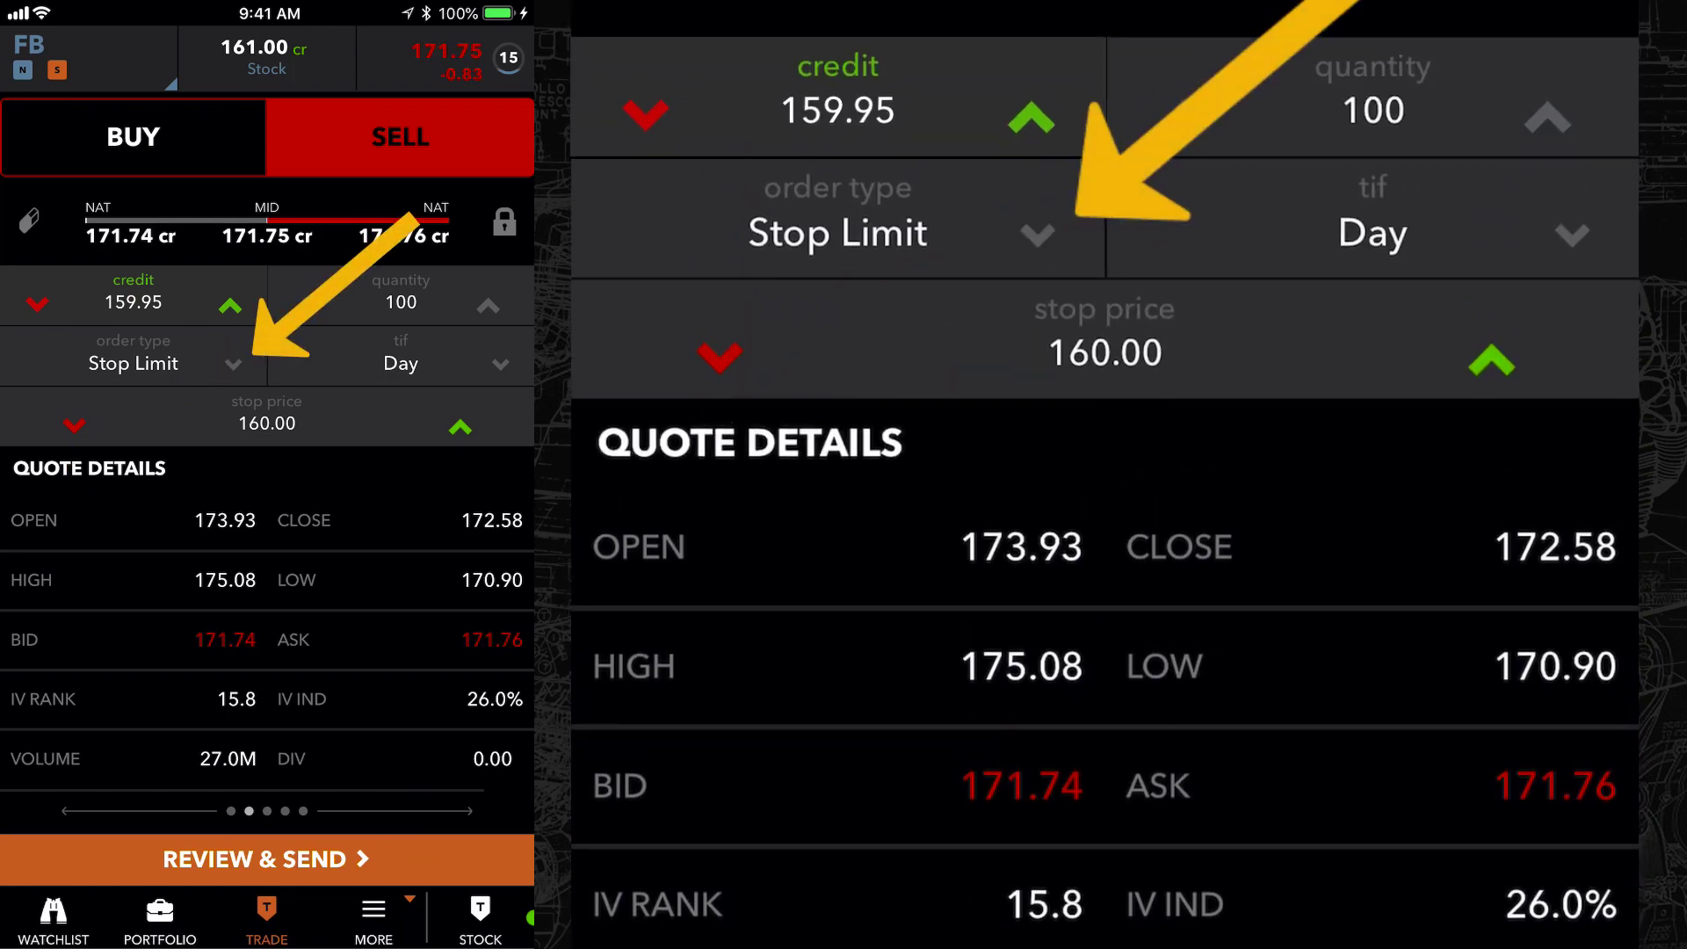
pyautogui.click(127, 363)
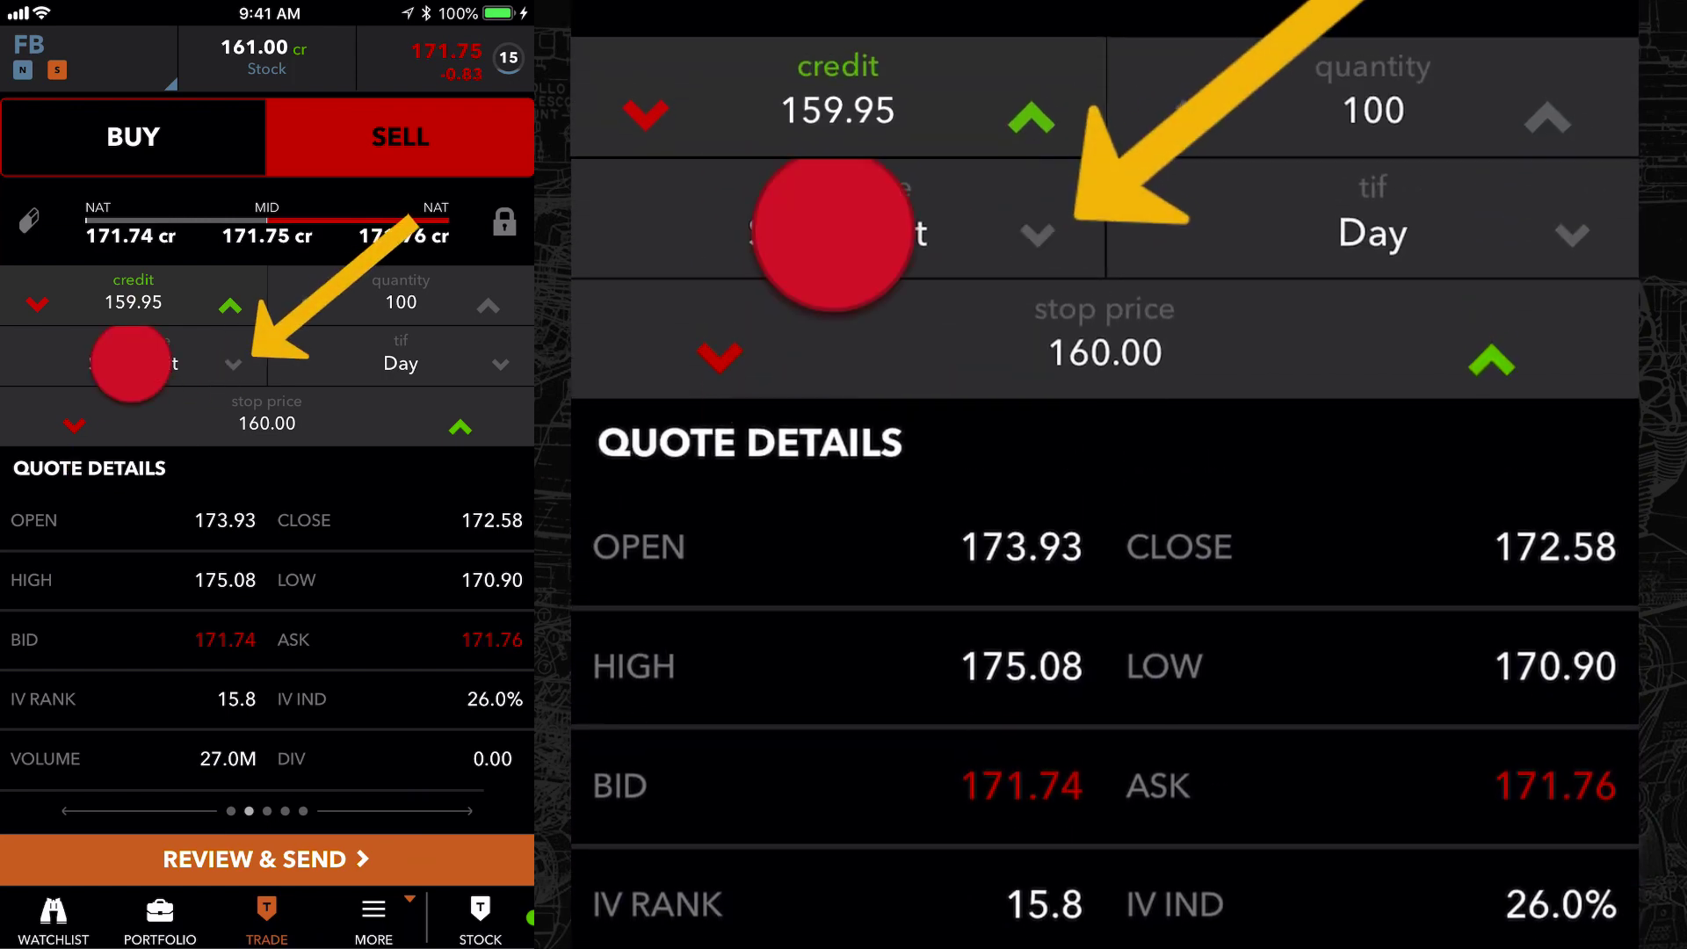
pyautogui.click(134, 531)
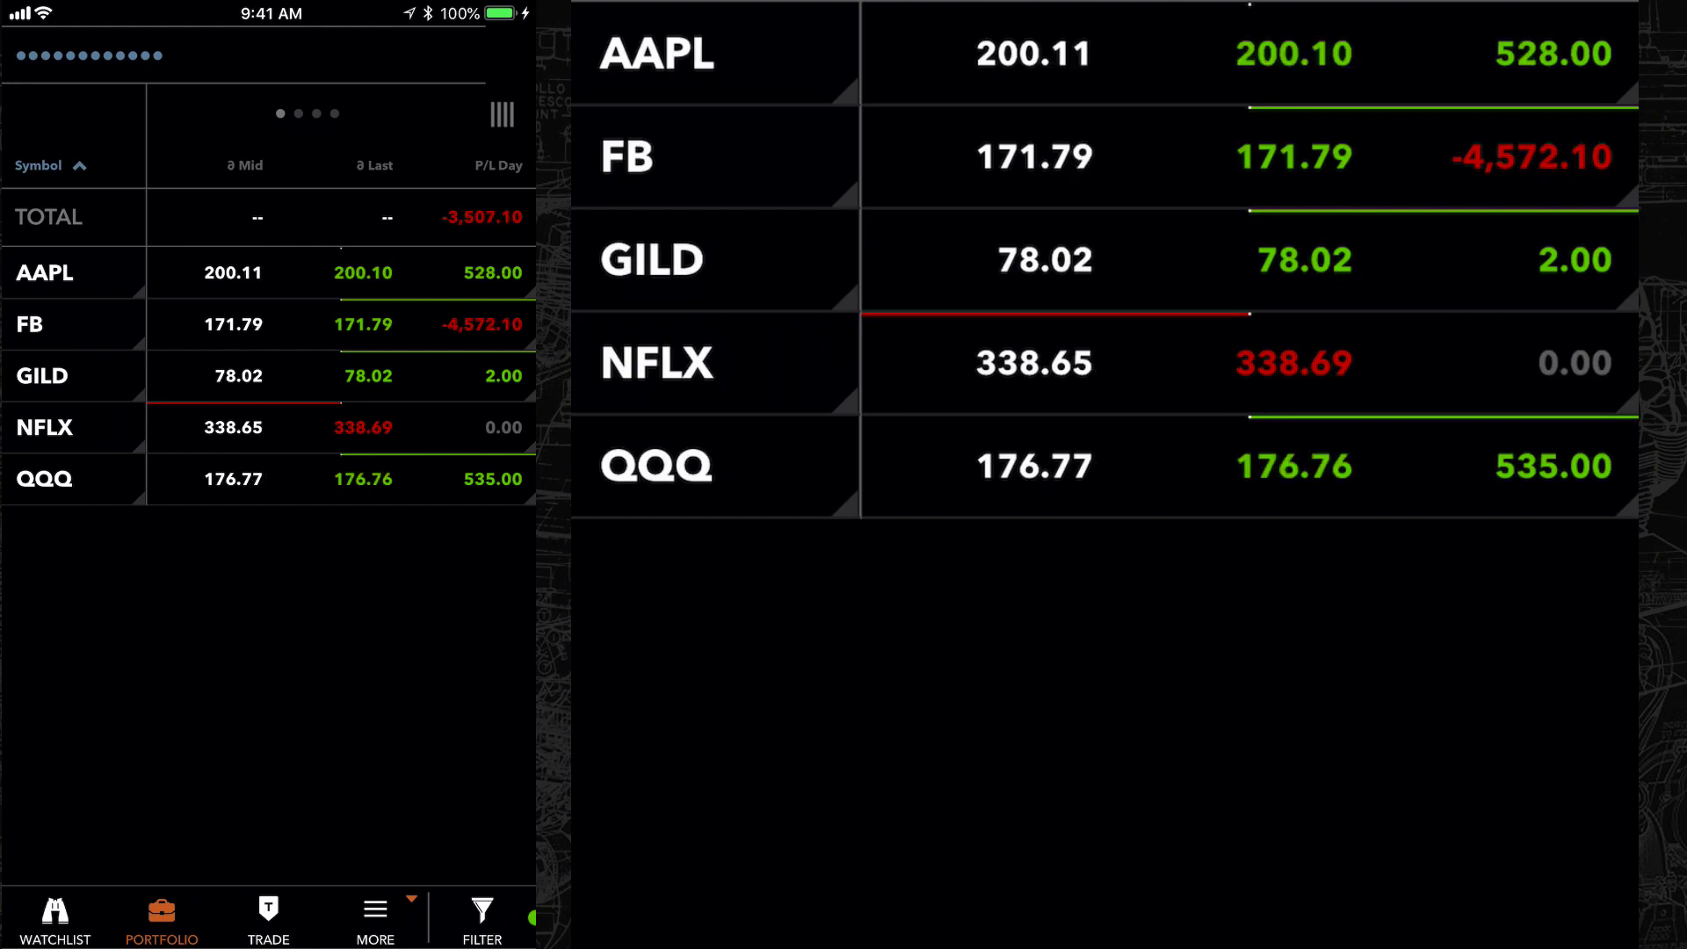
# Expand NFLX and open a sell-to-close ticket for the Aug 17 350 call
pyautogui.click(52, 427)
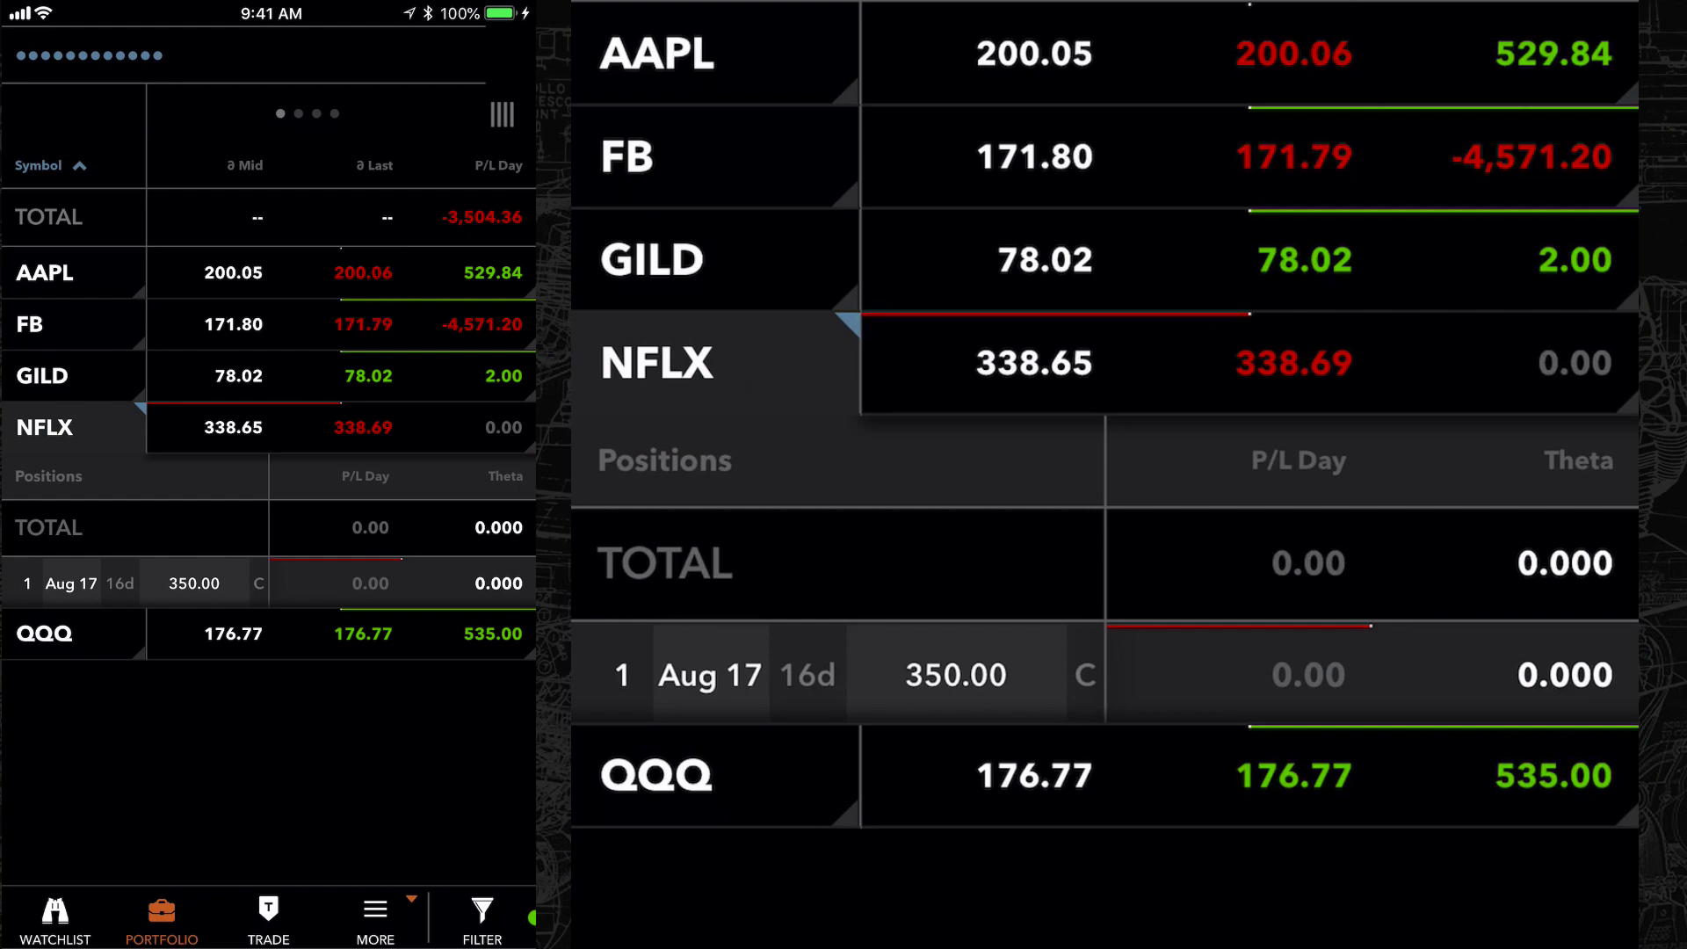
pyautogui.click(193, 583)
pyautogui.click(395, 584)
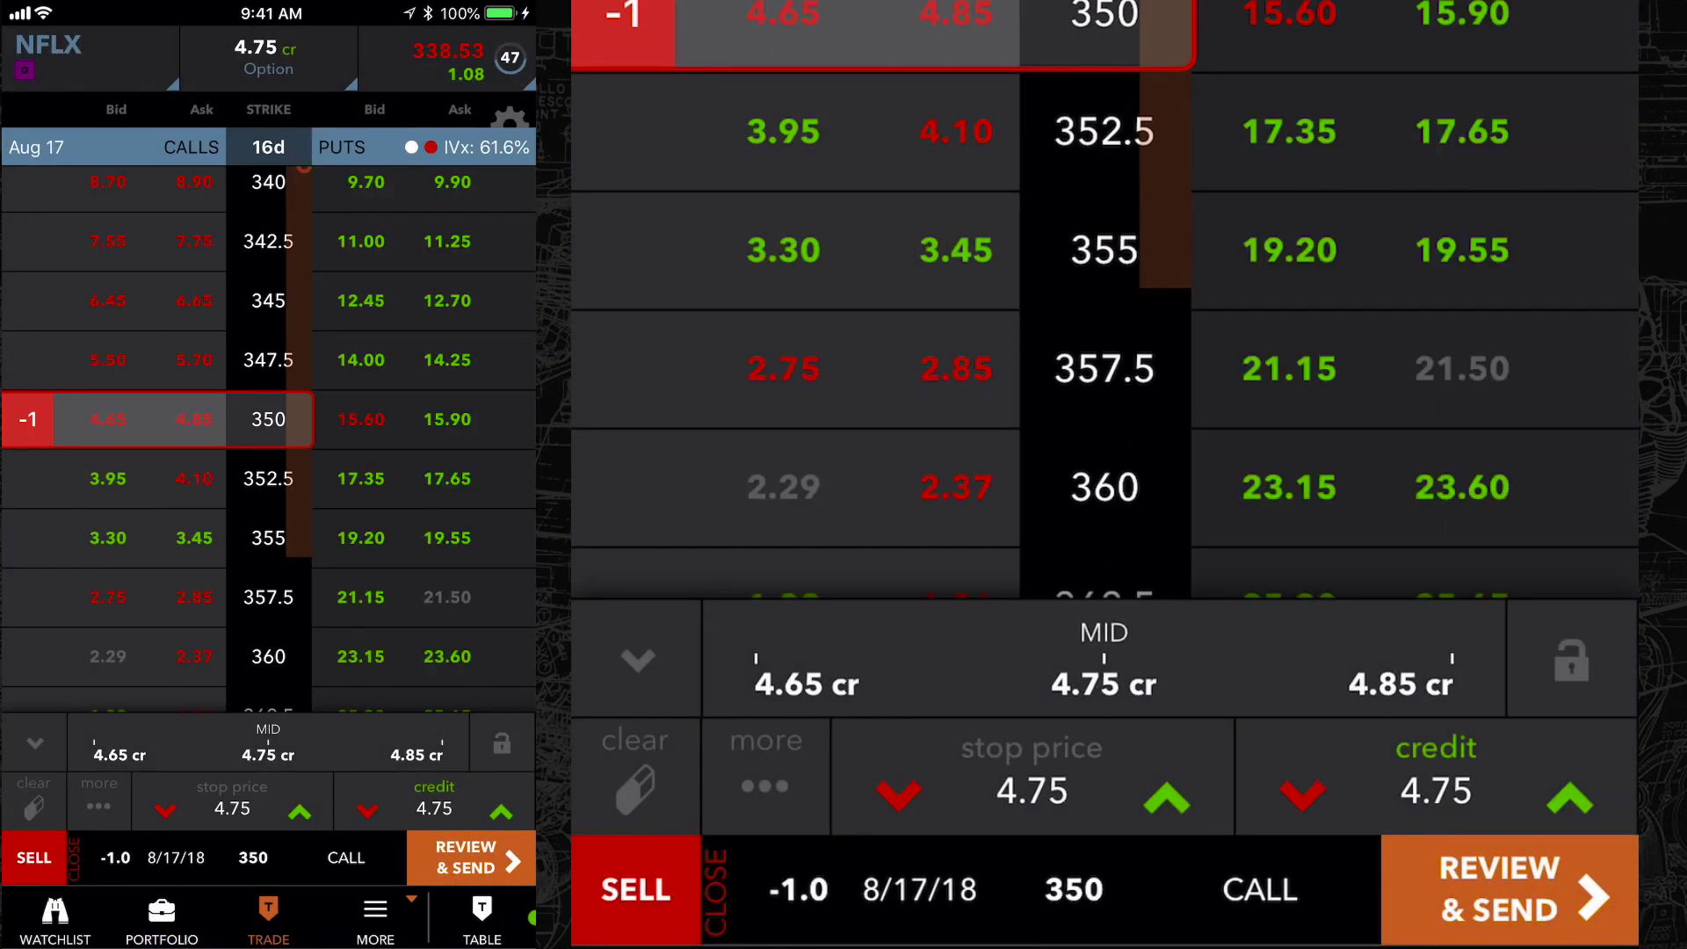
# Make the NFLX call order a Stop Limit with a 3.50 stop price and 3.45 credit
pyautogui.click(99, 800)
pyautogui.click(82, 681)
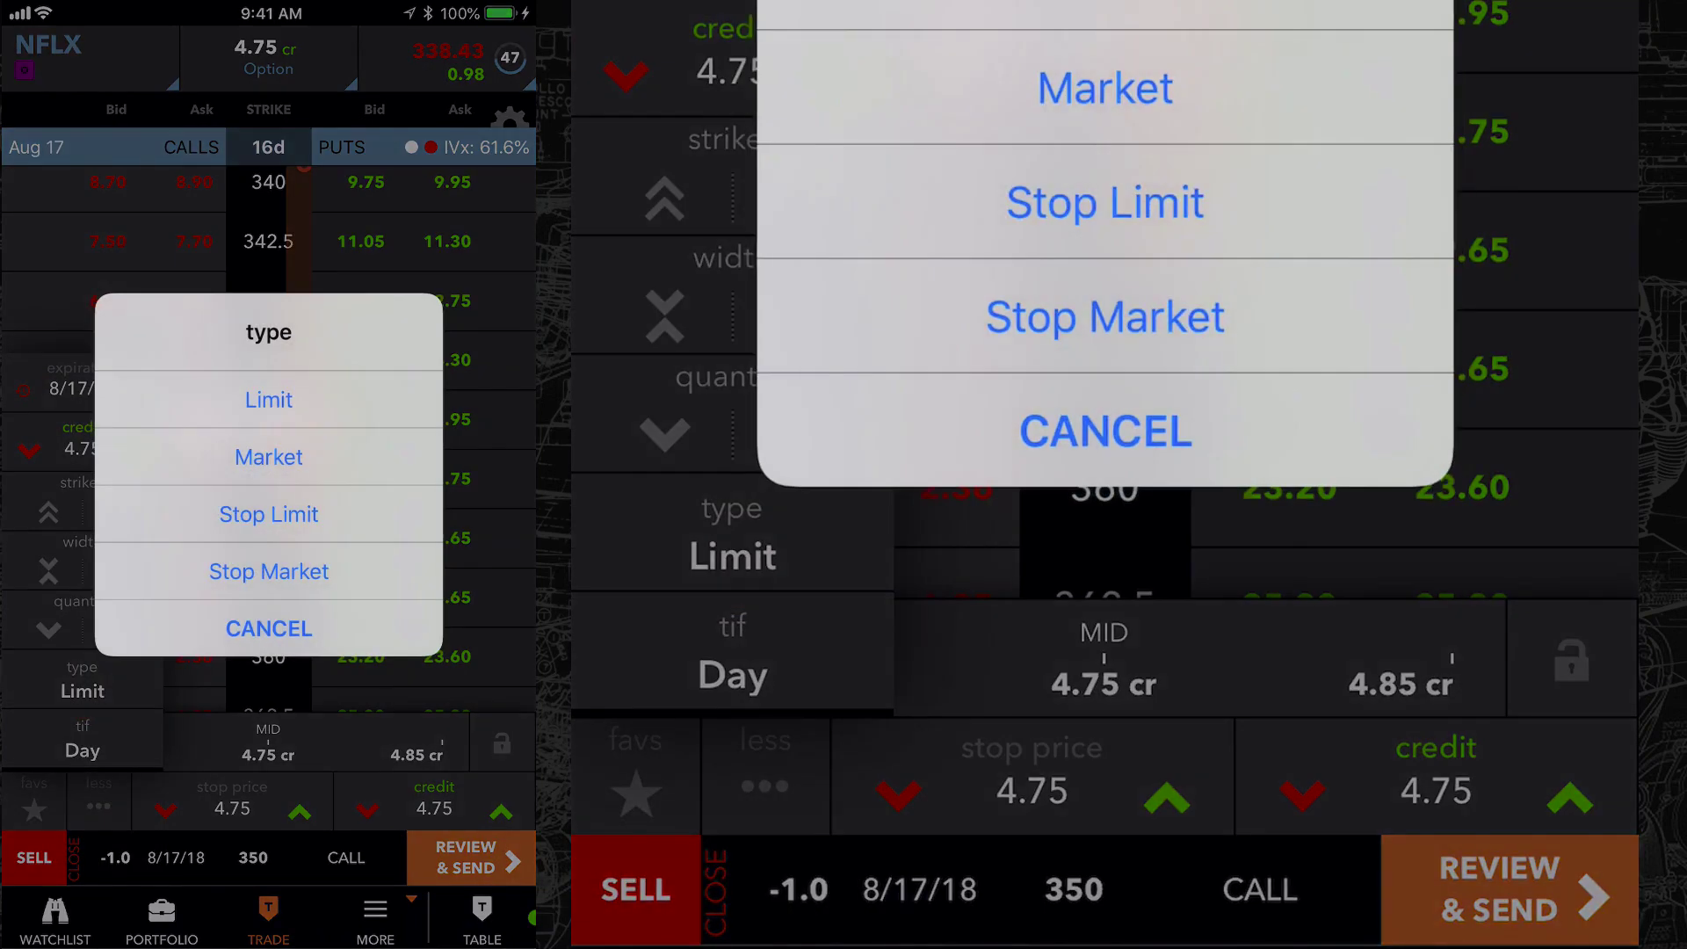
pyautogui.click(269, 514)
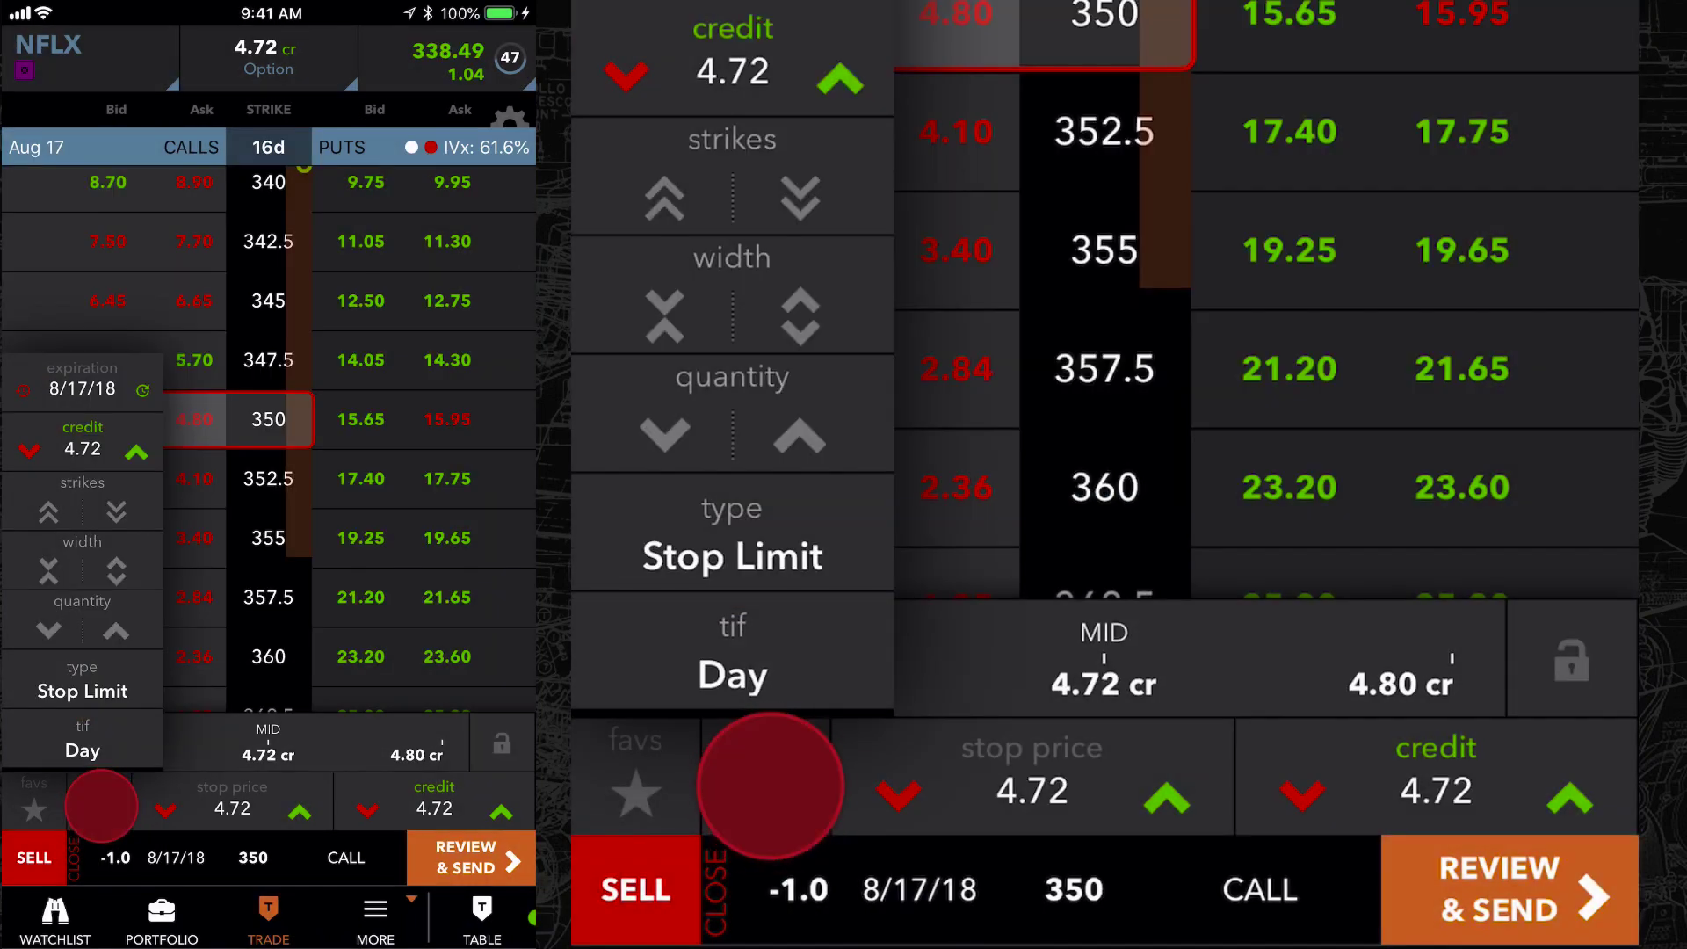
pyautogui.click(101, 806)
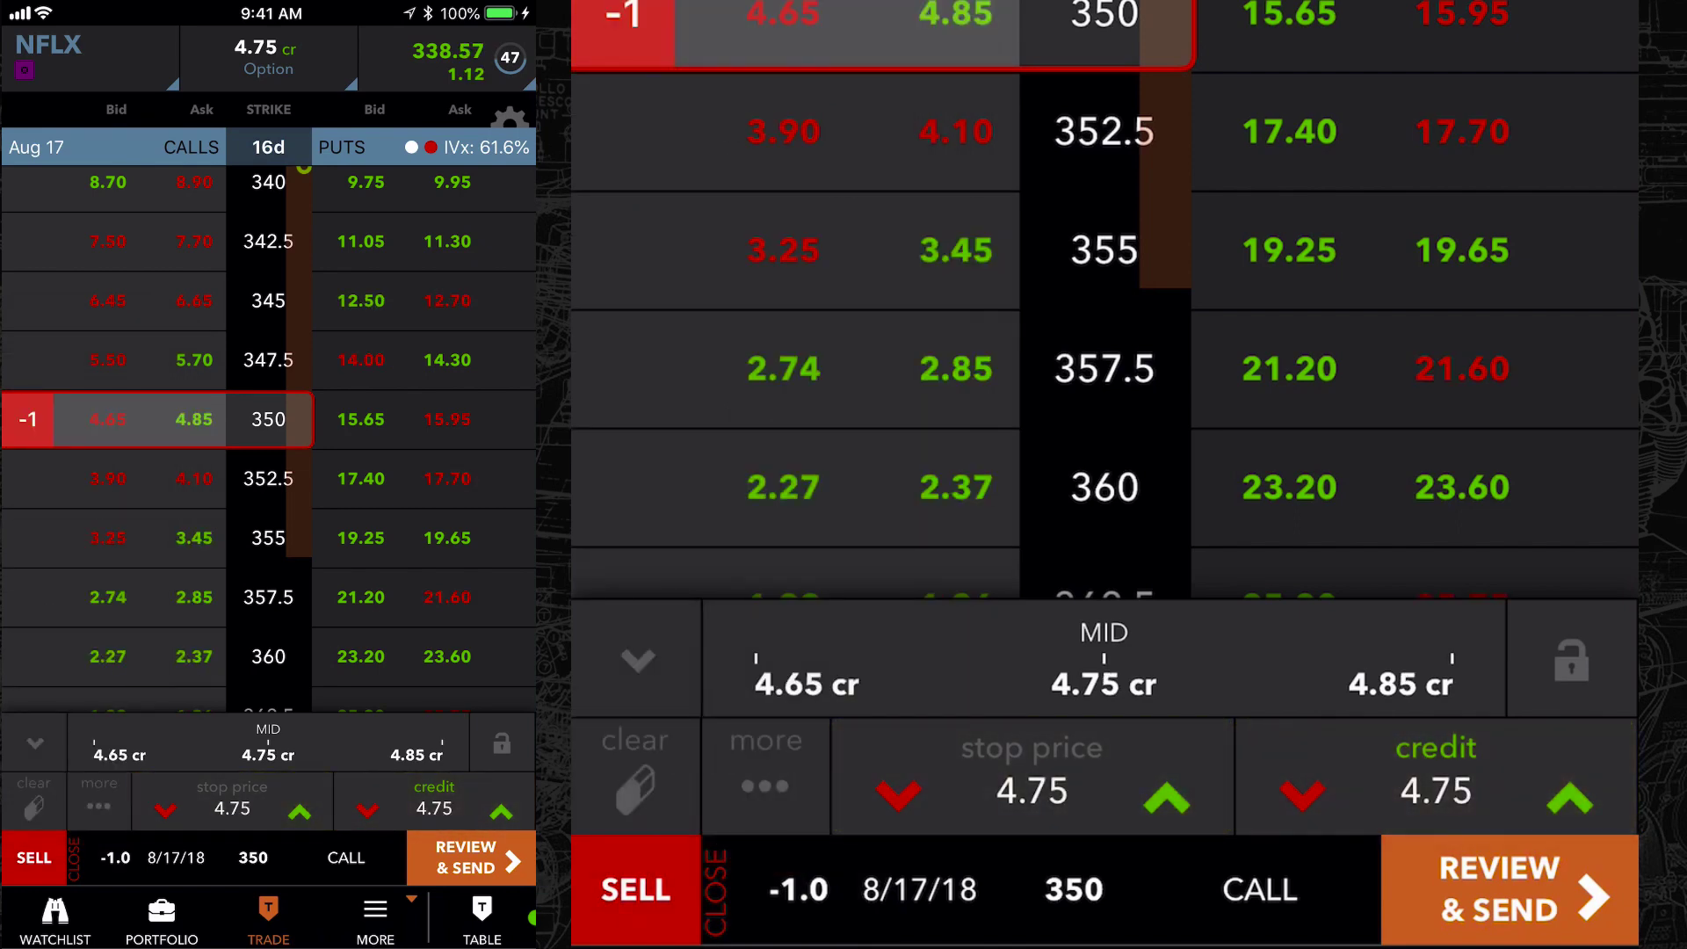
pyautogui.moveTo(165, 810); pyautogui.dragTo(165, 810)
pyautogui.click(367, 811)
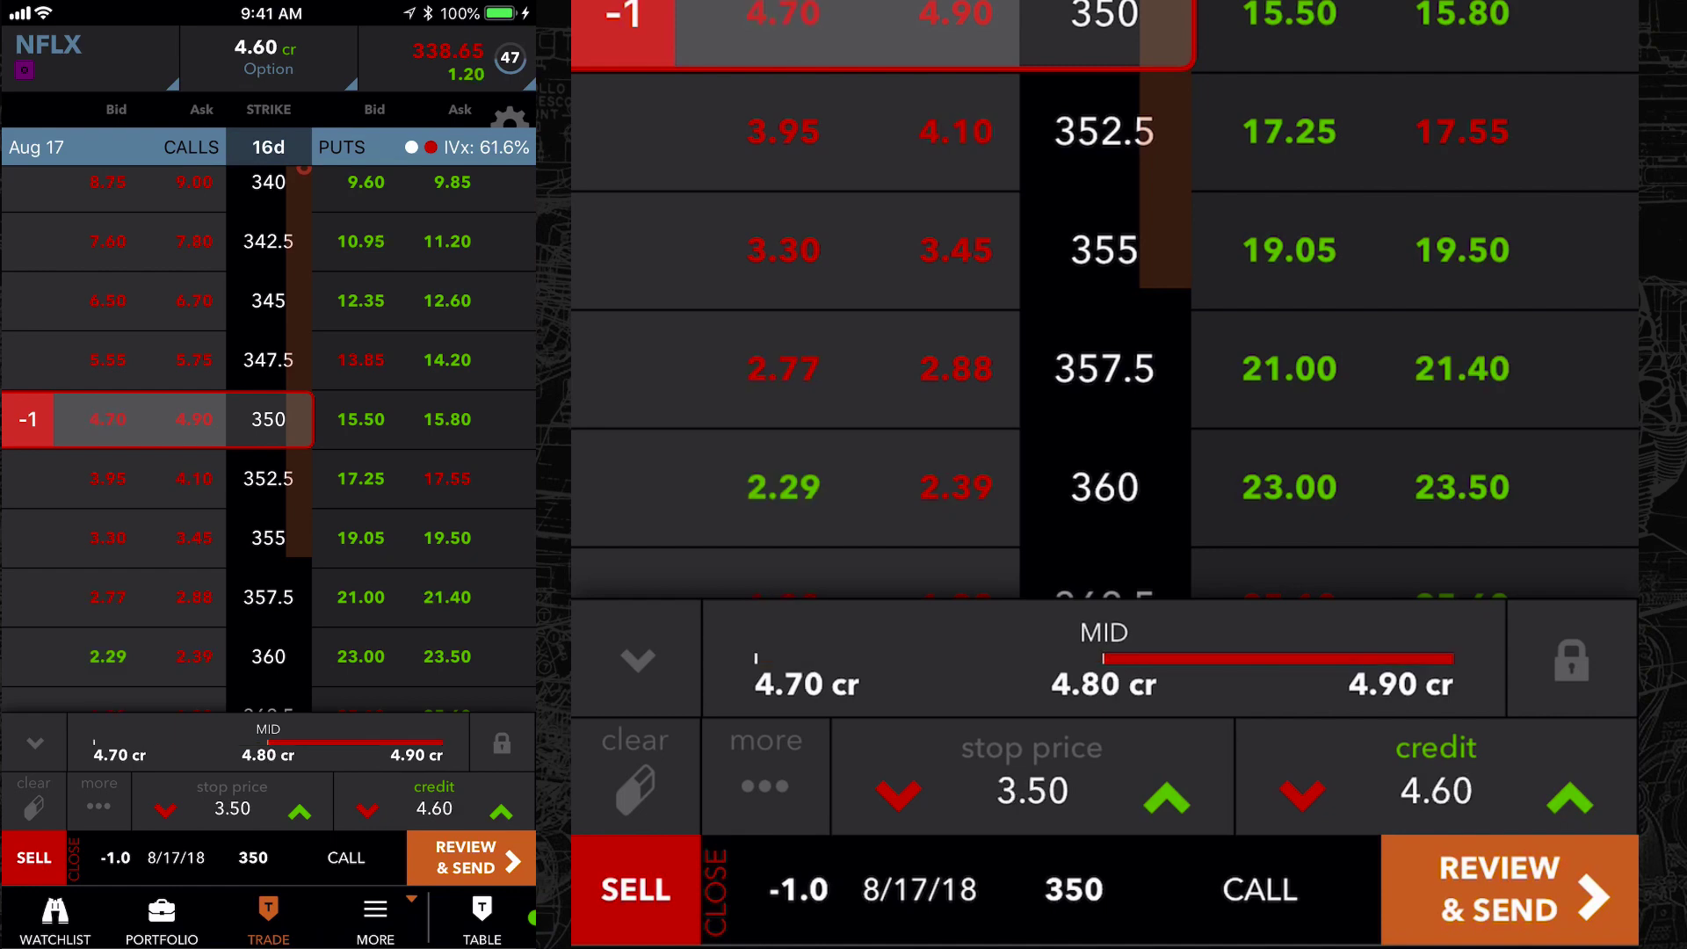
pyautogui.click(367, 810)
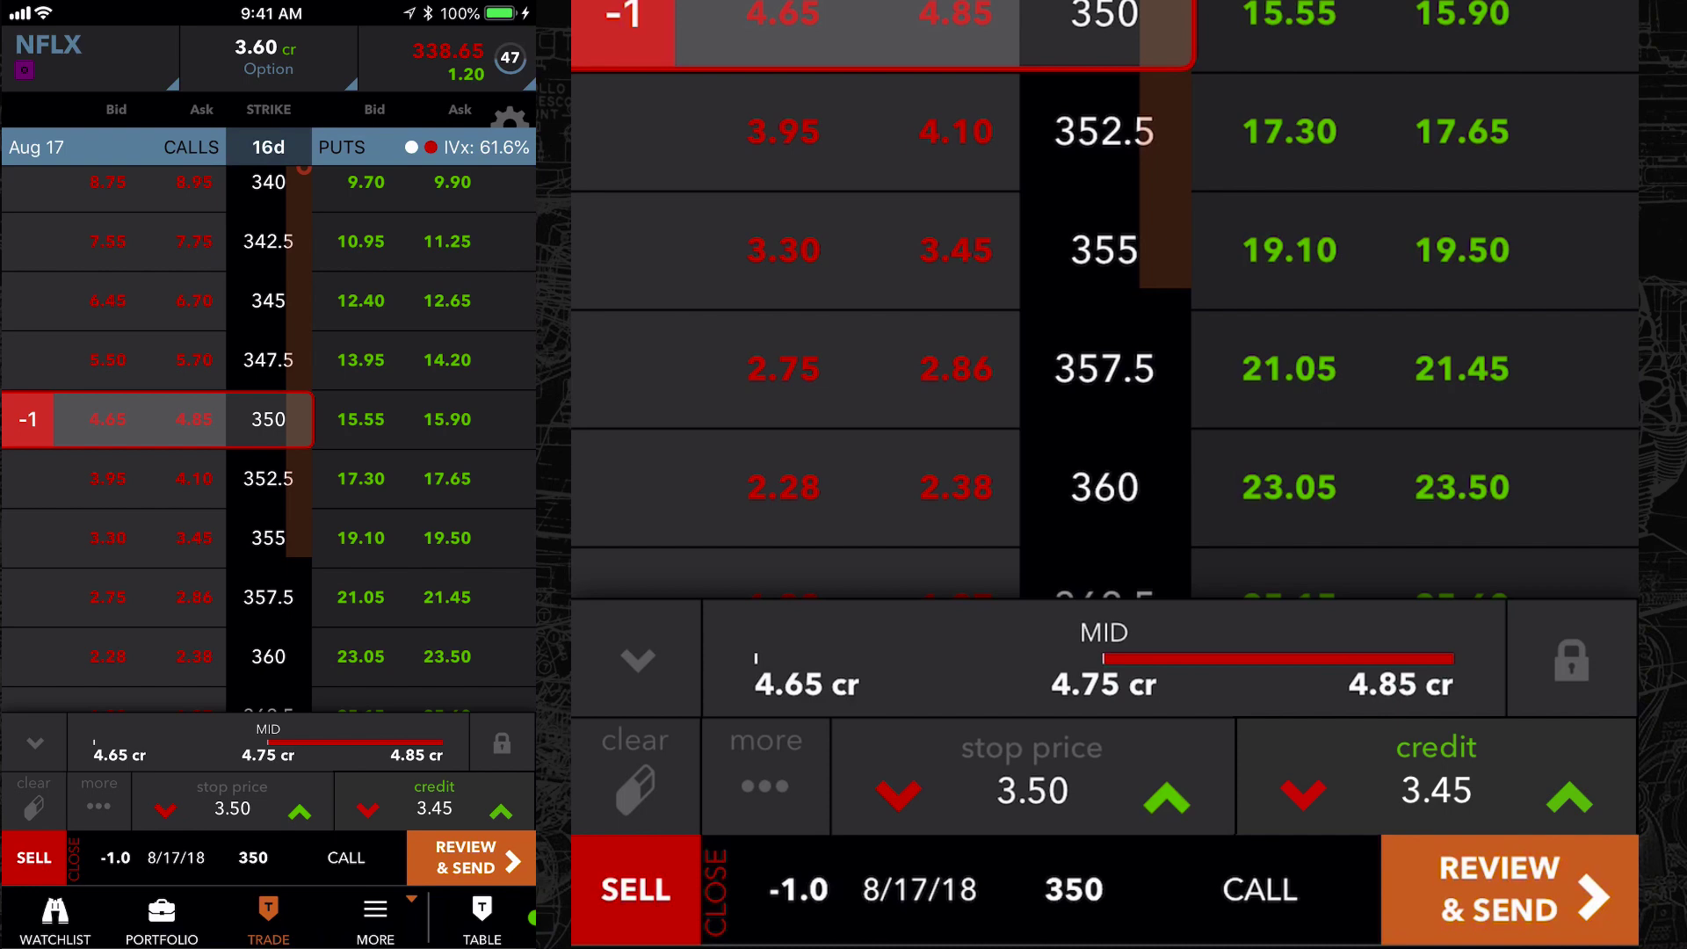
# Switch the NFLX call order to Stop Market and fine-tune its stop price to 3.50
pyautogui.click(97, 801)
pyautogui.click(82, 684)
pyautogui.click(269, 572)
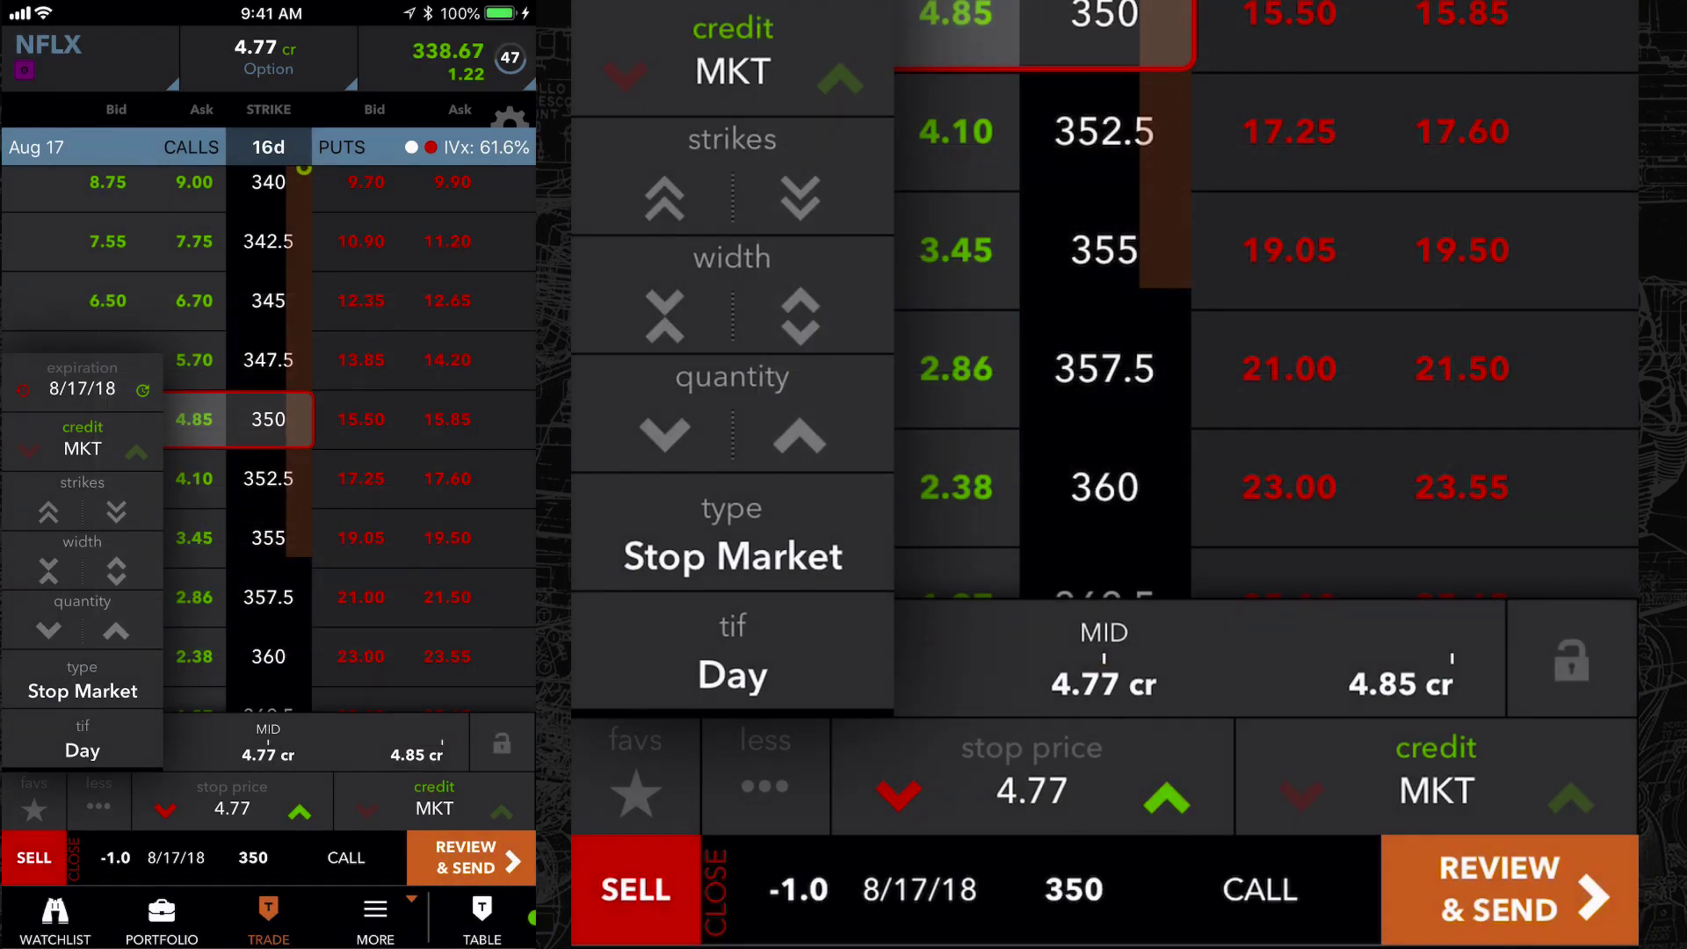
pyautogui.click(98, 801)
pyautogui.moveTo(232, 809); pyautogui.dragTo(195, 809)
pyautogui.click(435, 801)
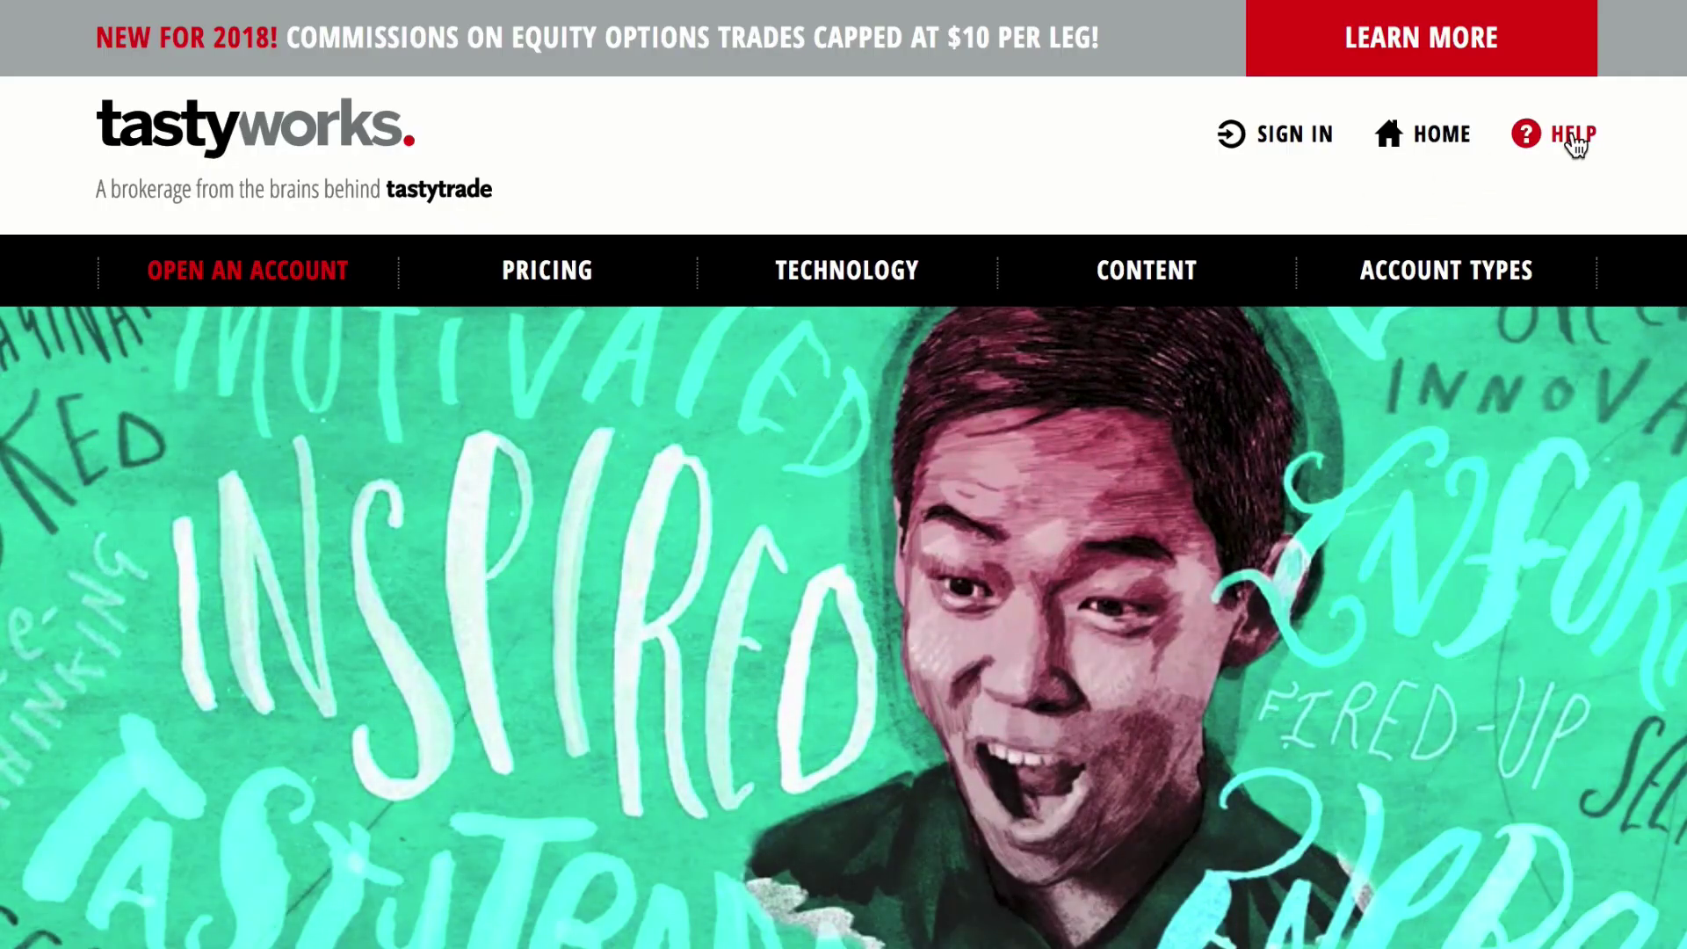
# Search the tastyworks help for 'stop' and open the How to Set Up a Stop Order article
pyautogui.click(1573, 142)
pyautogui.click(1060, 488)
pyautogui.write('stop or')
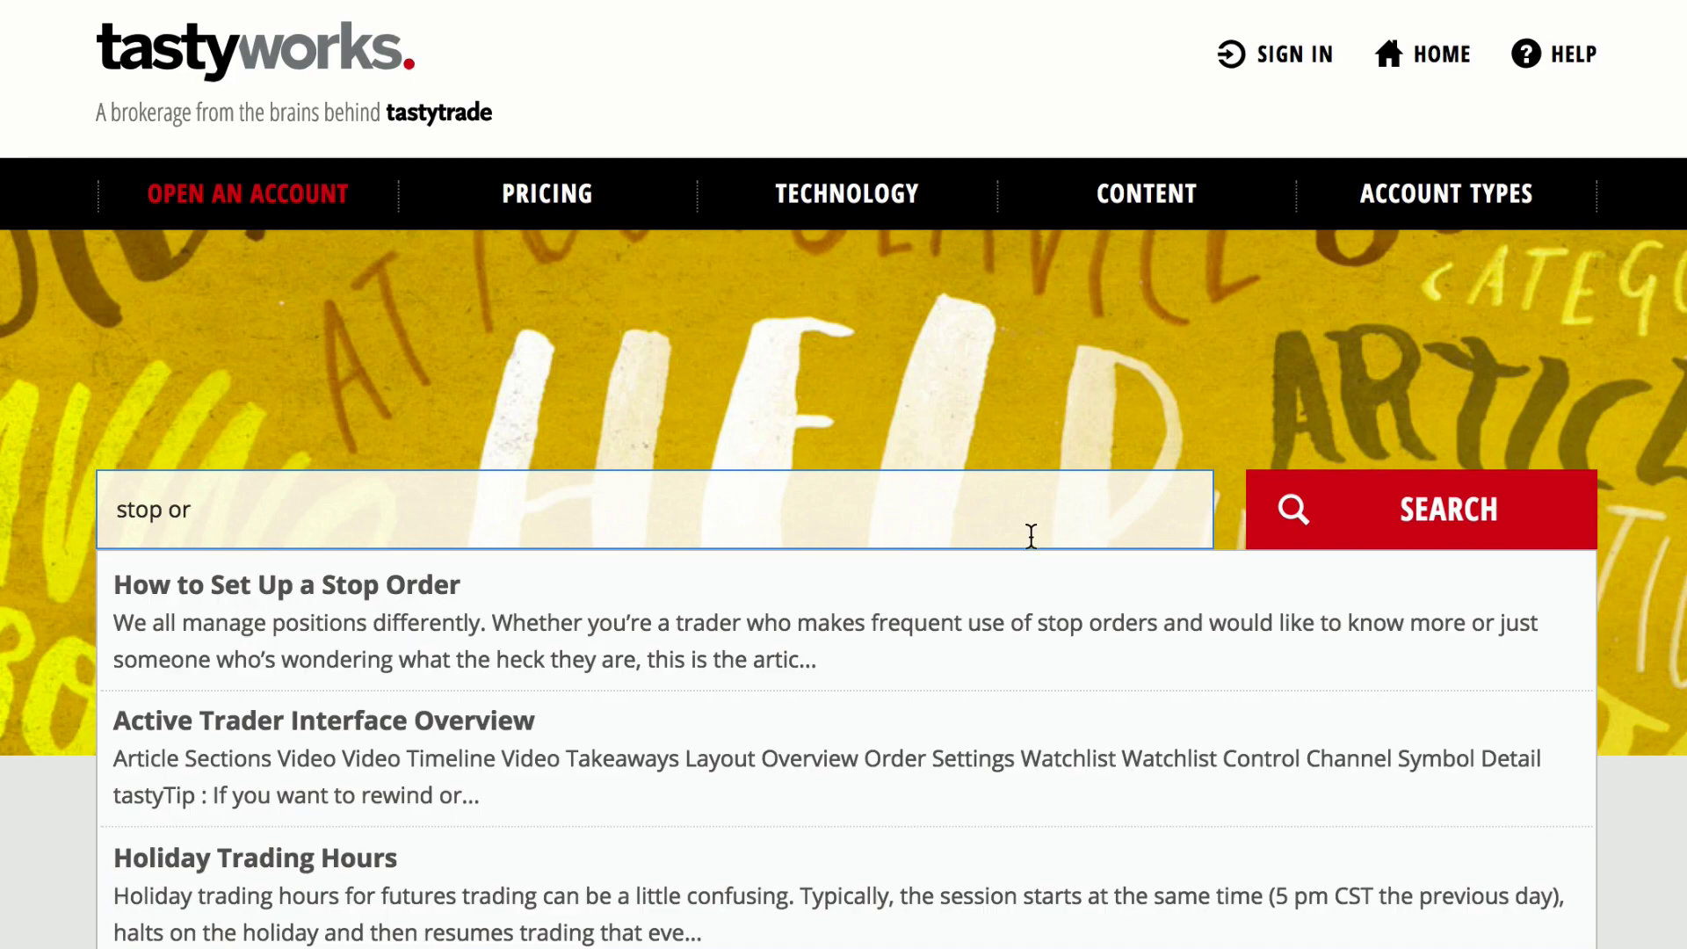
pyautogui.click(1010, 588)
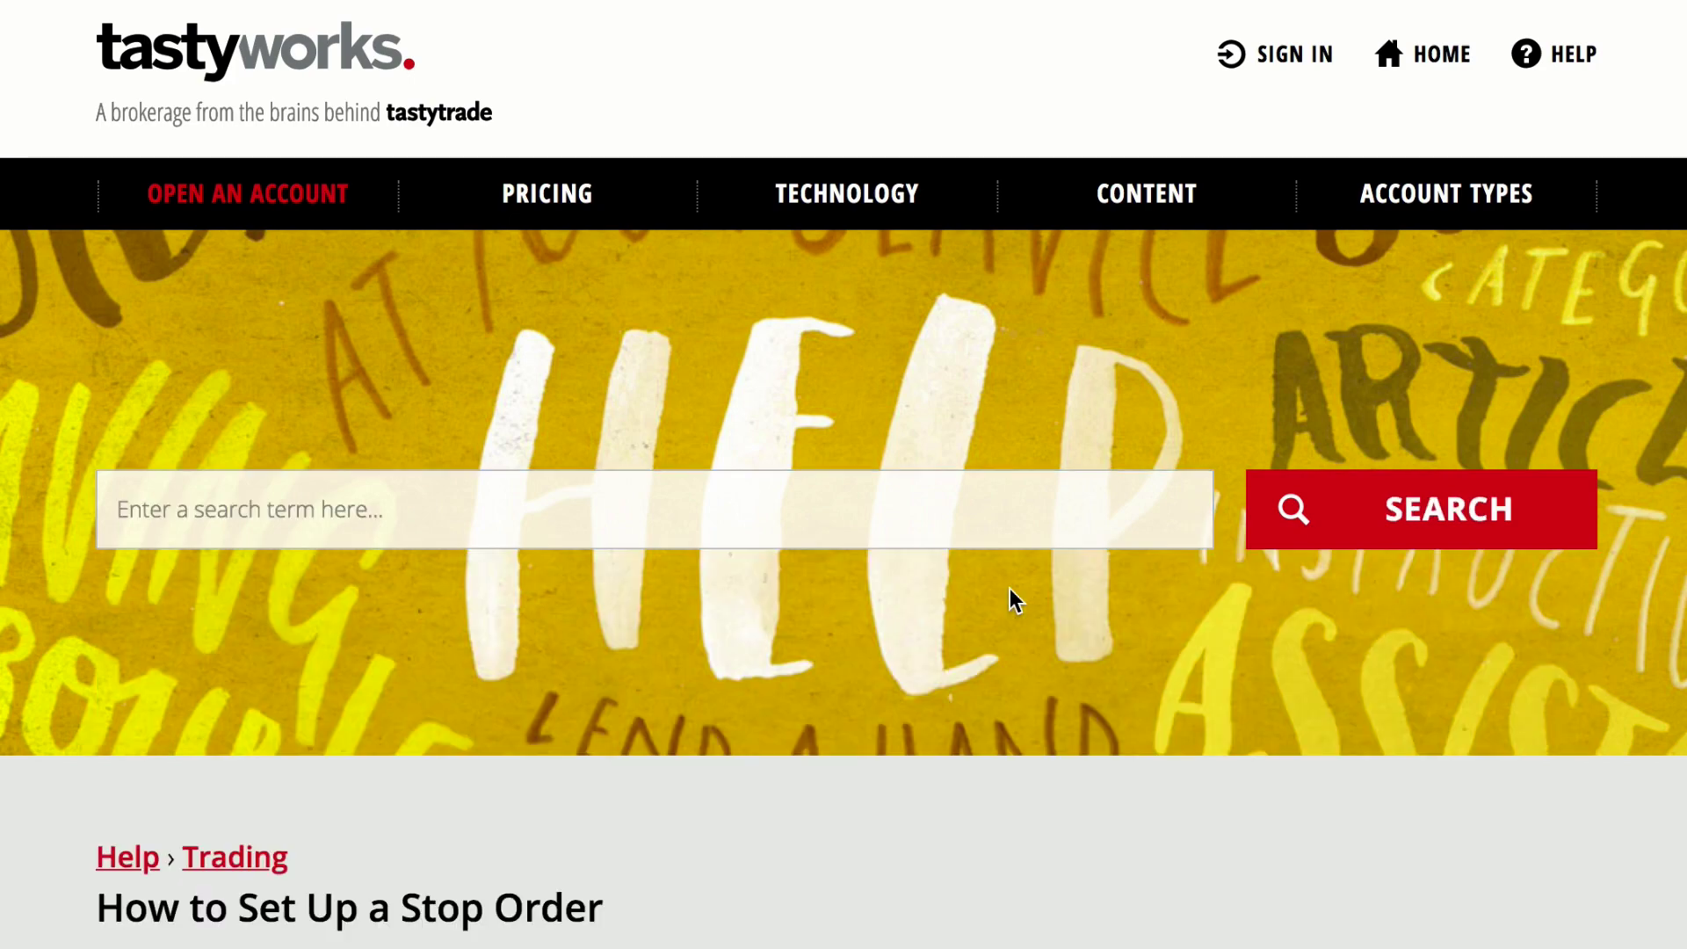